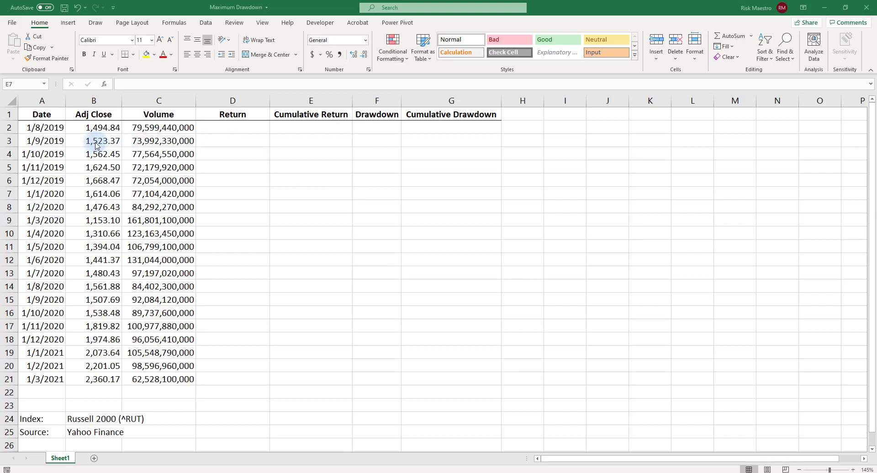
- Enter the return formula =B3/B2-1 in D3
click(238, 143)
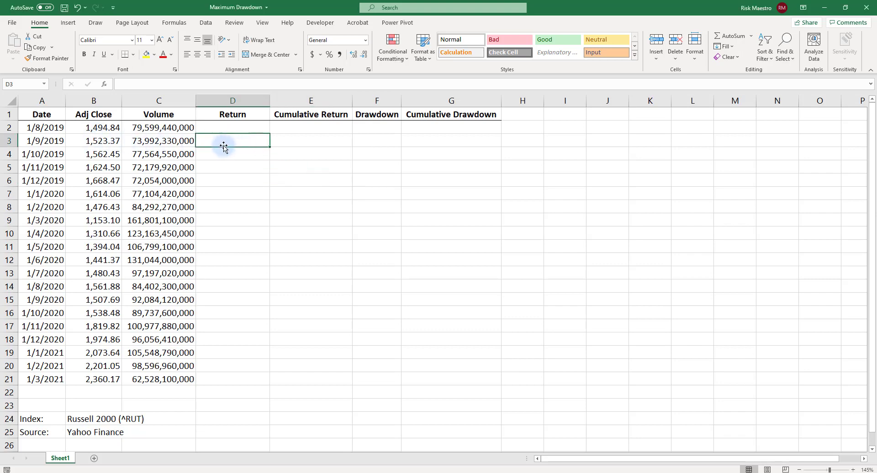
text(=)
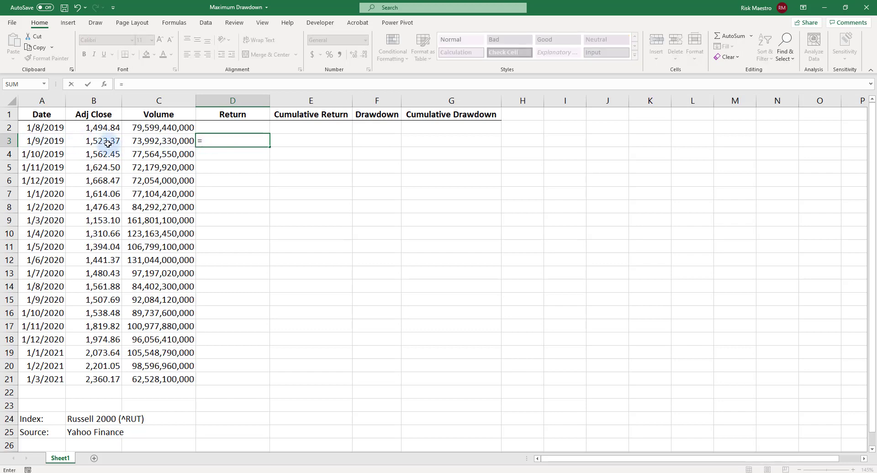
click(108, 142)
text(/)
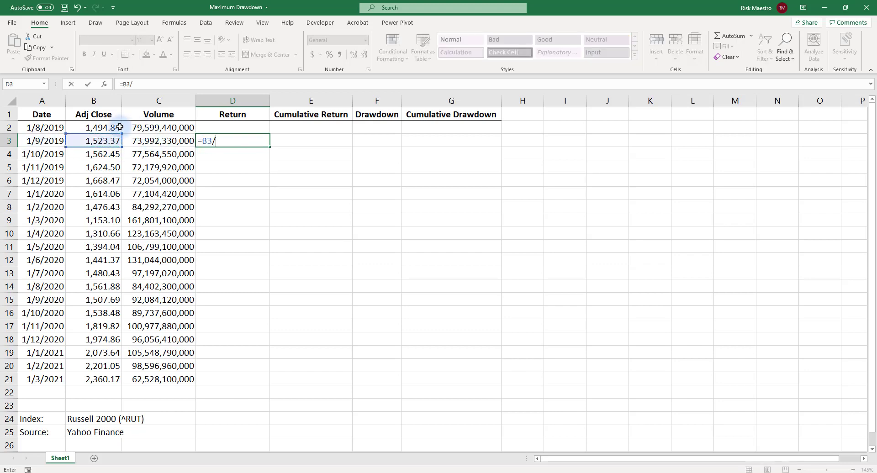
click(120, 127)
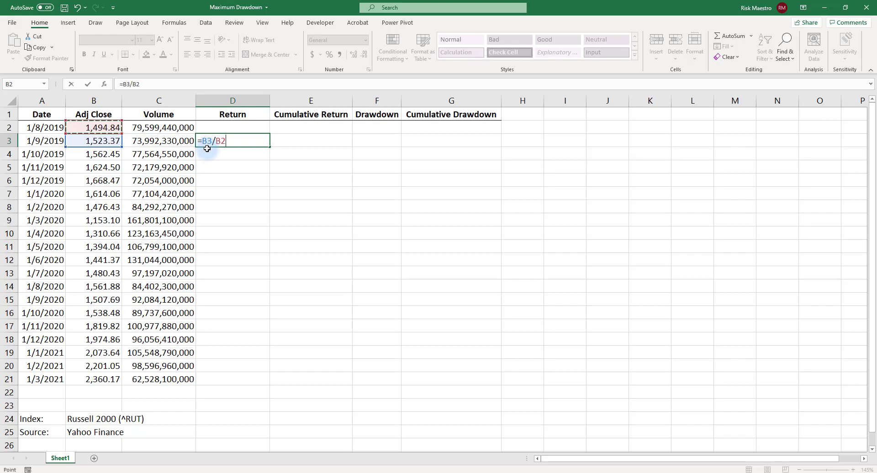
text(-1)
key(Return)
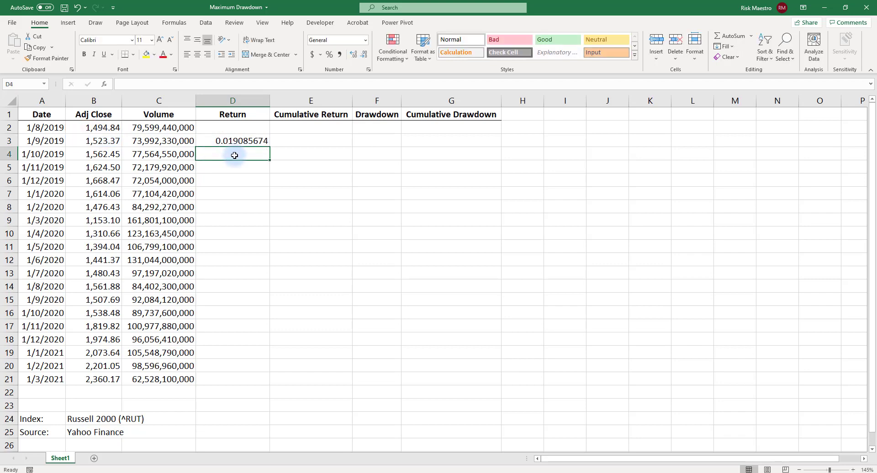
click(245, 139)
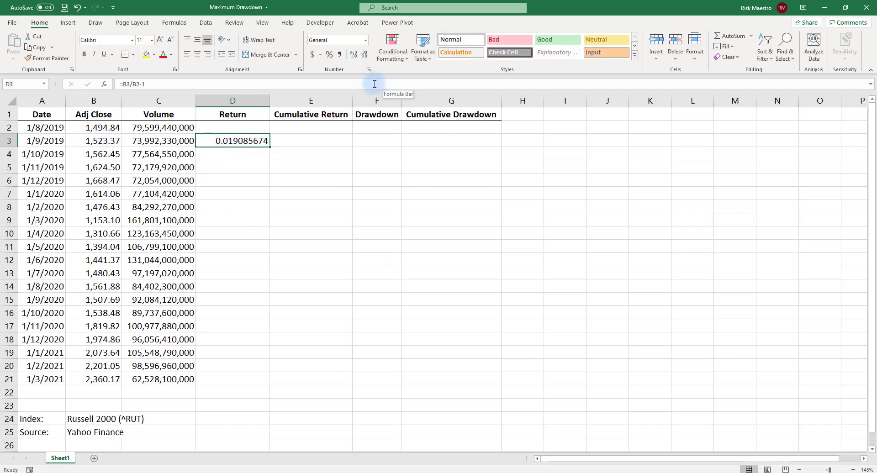
- Format D3 as a percentage with four decimal places
click(329, 55)
click(354, 56)
click(353, 55)
click(353, 56)
click(354, 55)
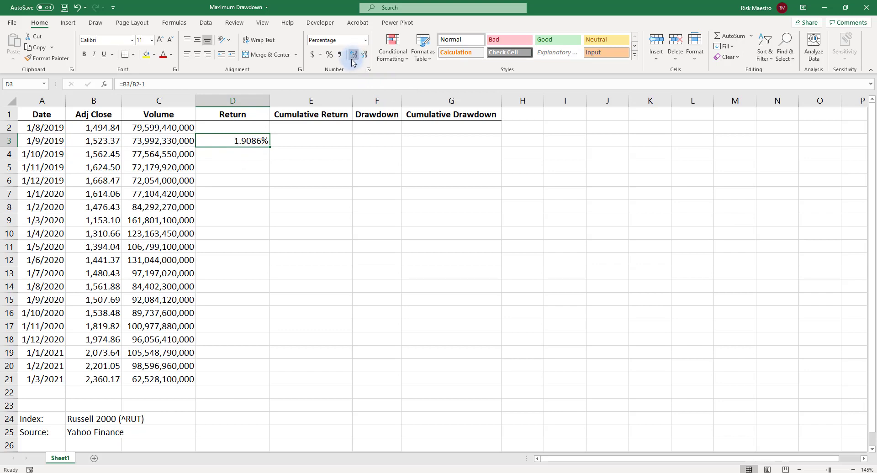
- Copy the return formula down to D21 and check the filled values
double_click(271, 146)
click(247, 311)
click(253, 374)
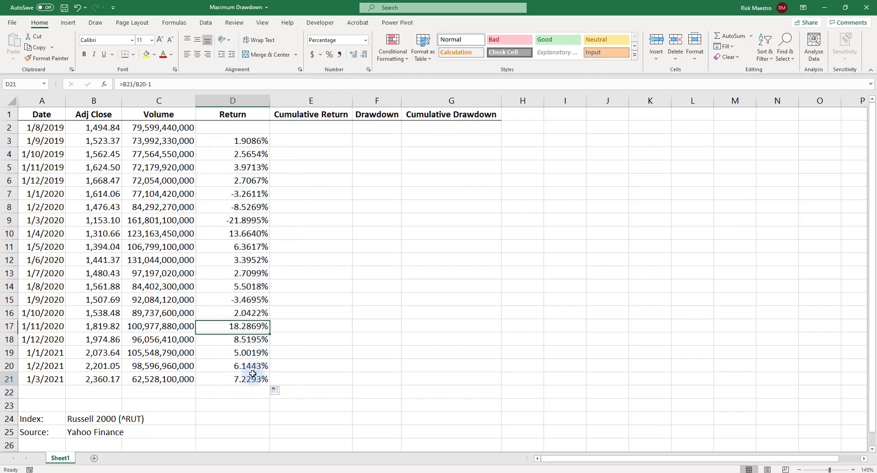
click(335, 140)
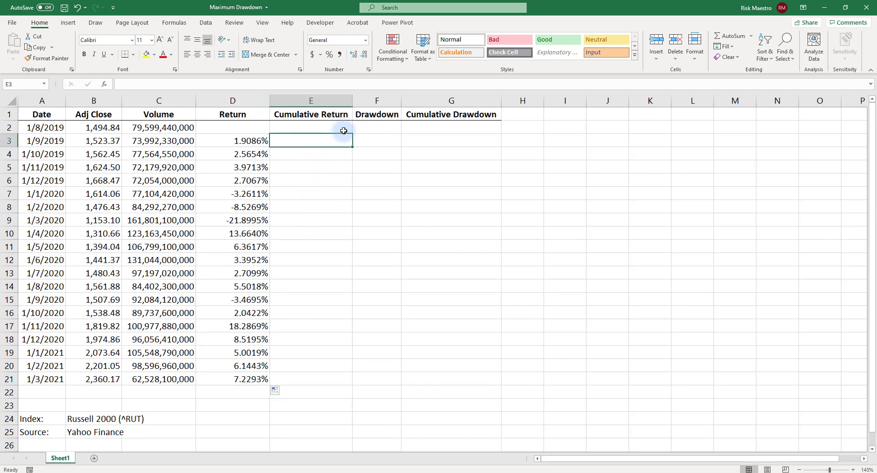
- Enter =D3 in E3 and the compounding formula =(1+E3)*(1+D4)-1 in E4
text(=)
key(Left)
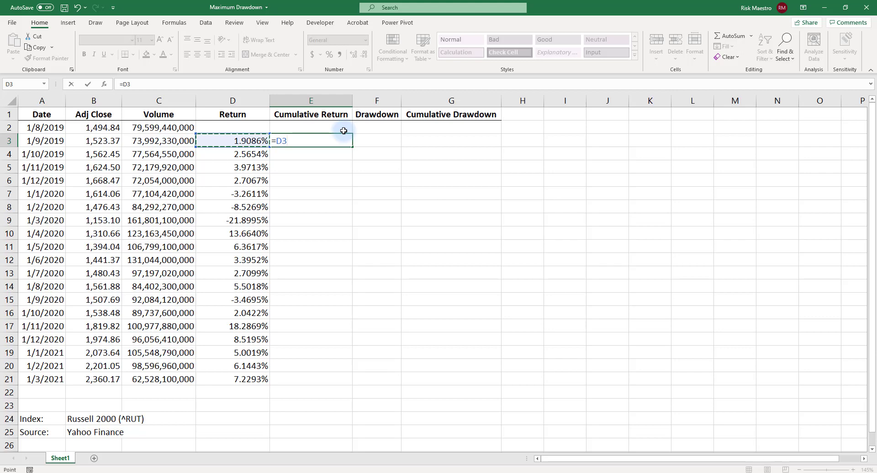
key(Return)
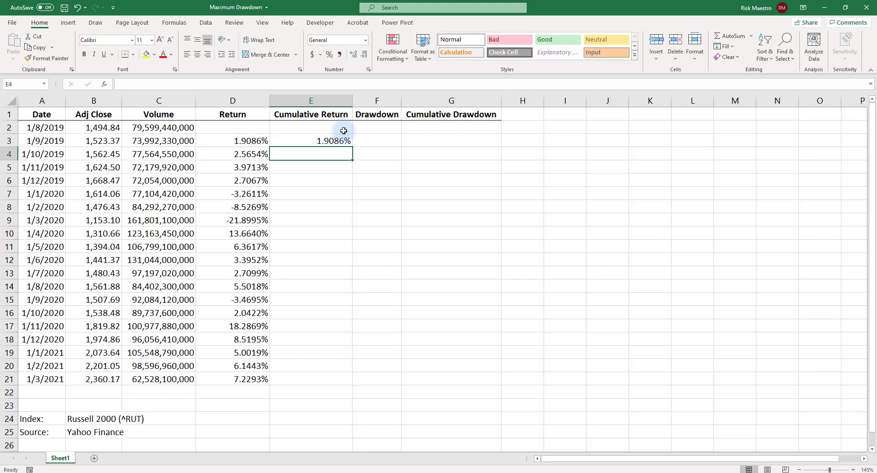
text(=)
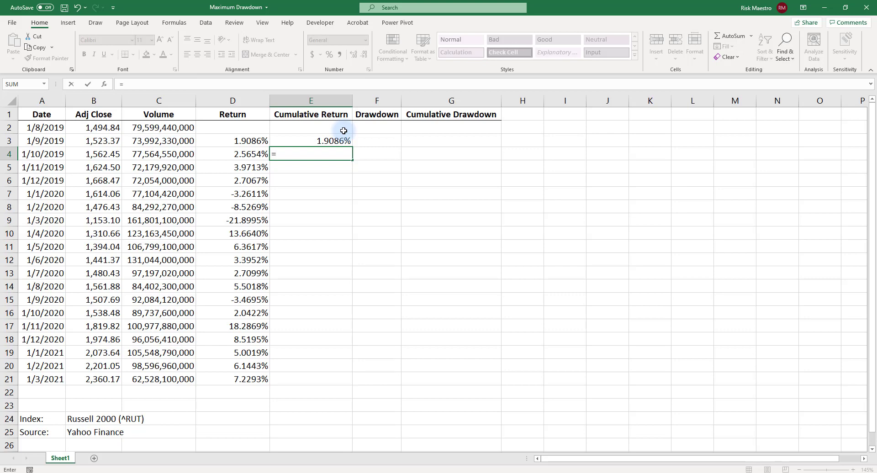
text((1+)
key(Up)
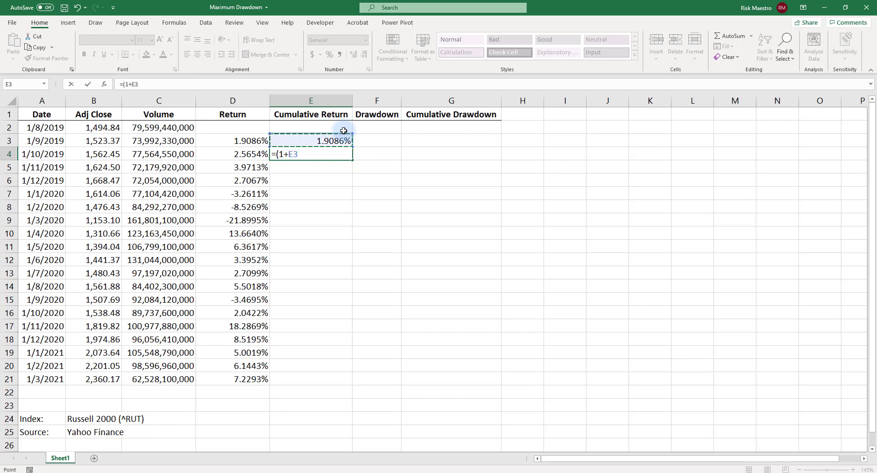
text()*(1+)
key(Left)
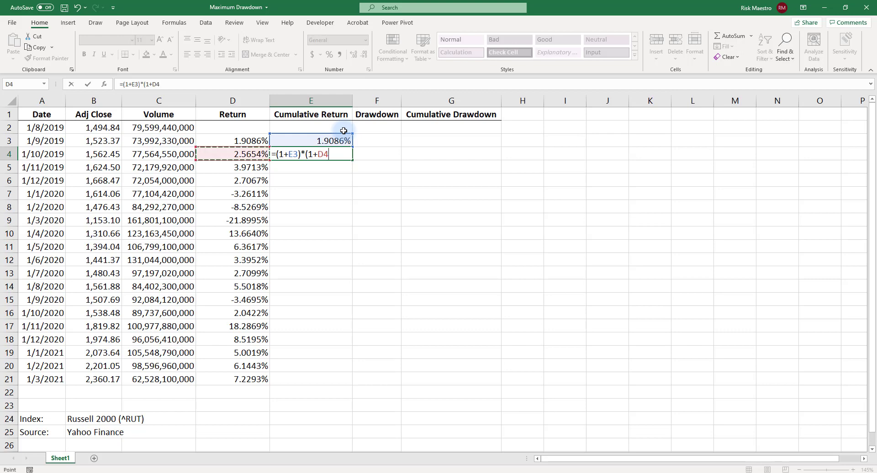
text()-1)
key(ctrl+Return)
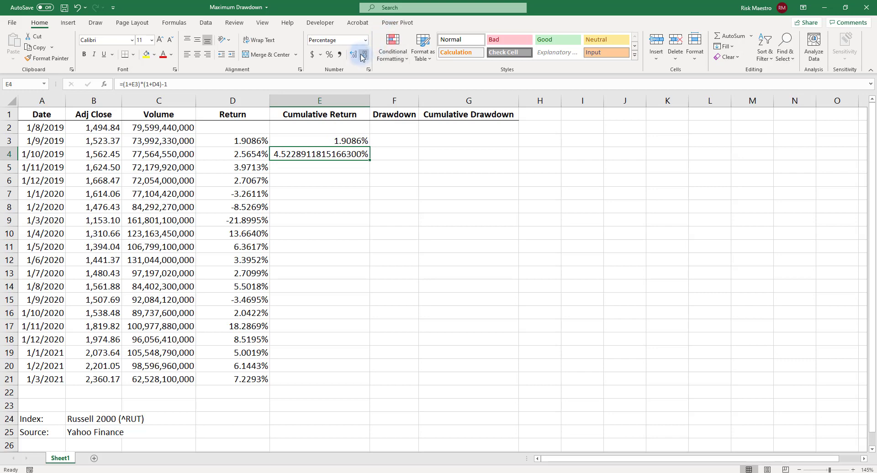
- Reduce E4's percentage display to four decimal places
click(363, 55)
click(362, 56)
click(362, 55)
click(362, 55)
click(362, 55)
click(362, 55)
click(362, 55)
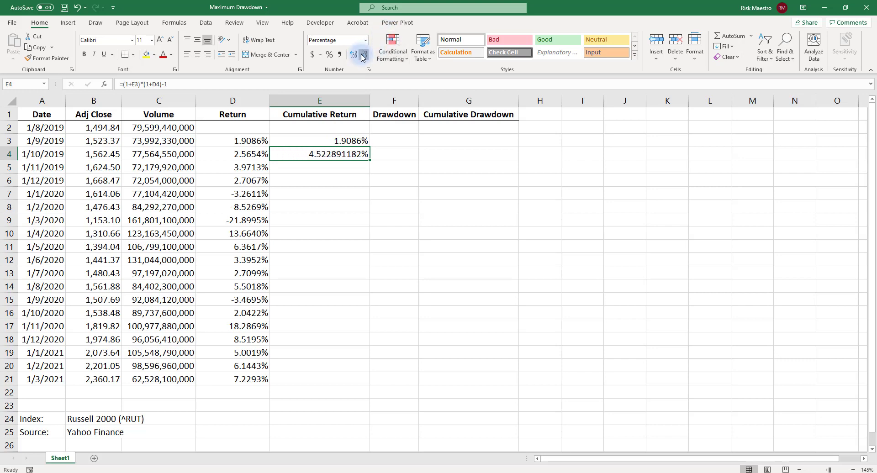
click(363, 56)
click(362, 56)
click(362, 55)
click(362, 55)
click(363, 55)
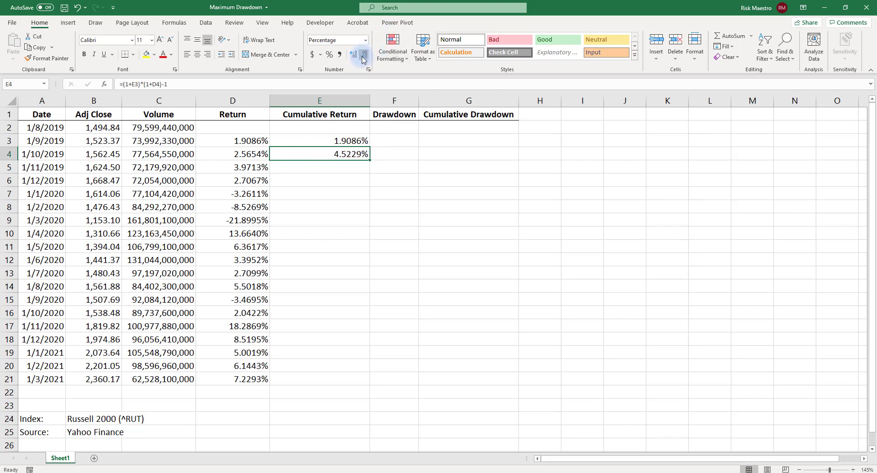
- Fill the compounding formula to E21, autofit column E, and verify the 57.8878% result
double_click(371, 163)
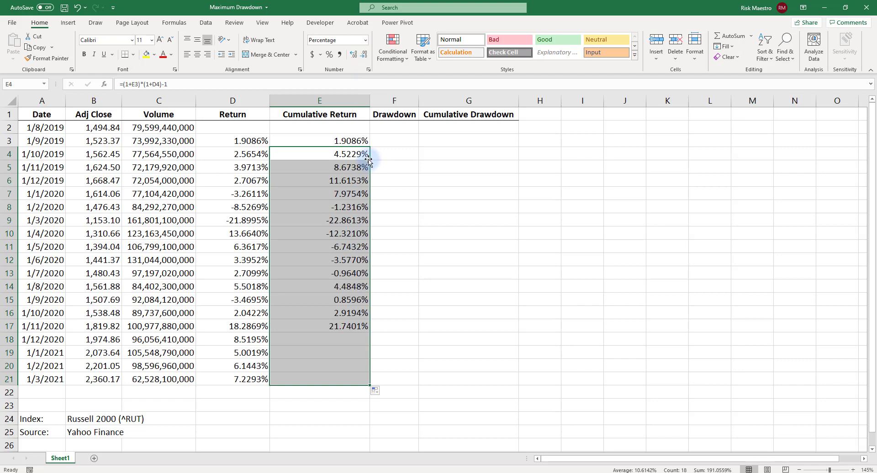
double_click(371, 100)
click(415, 183)
click(385, 208)
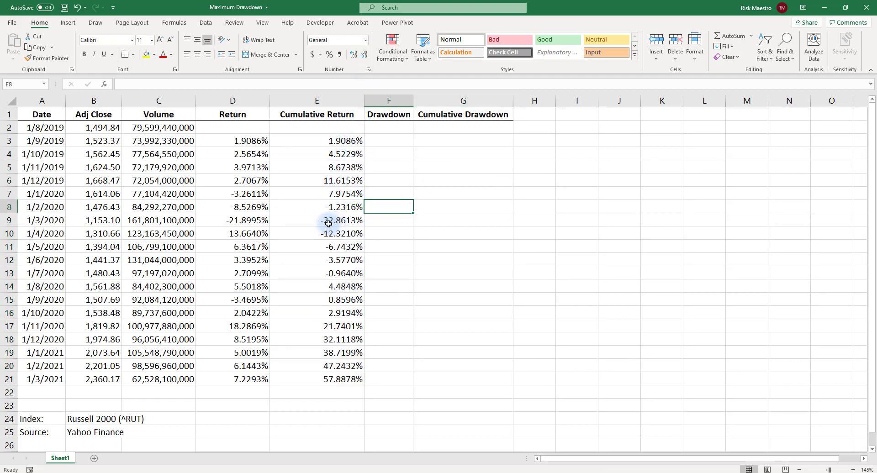
click(348, 221)
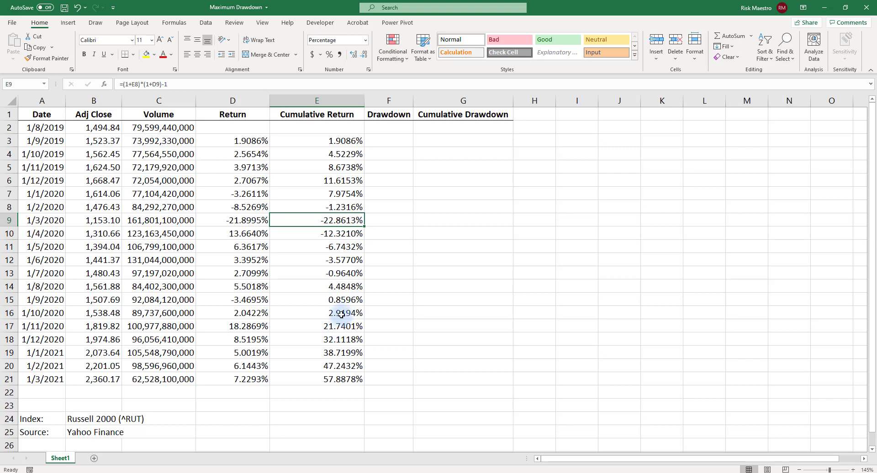
click(351, 382)
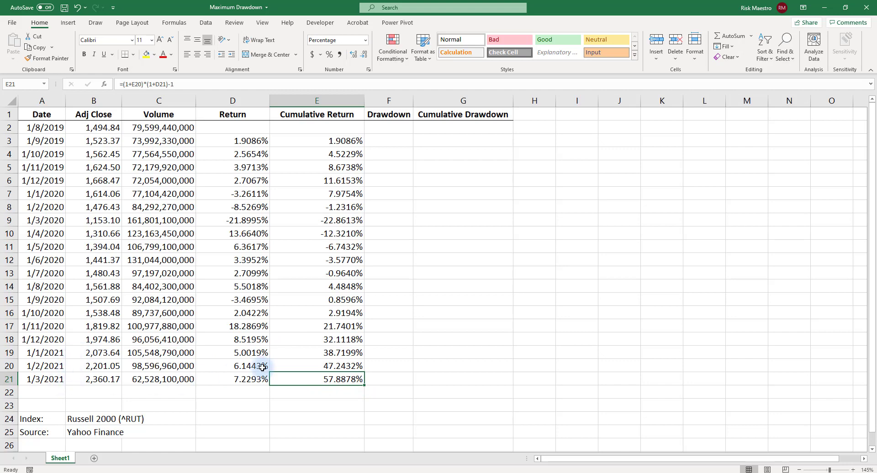
click(412, 274)
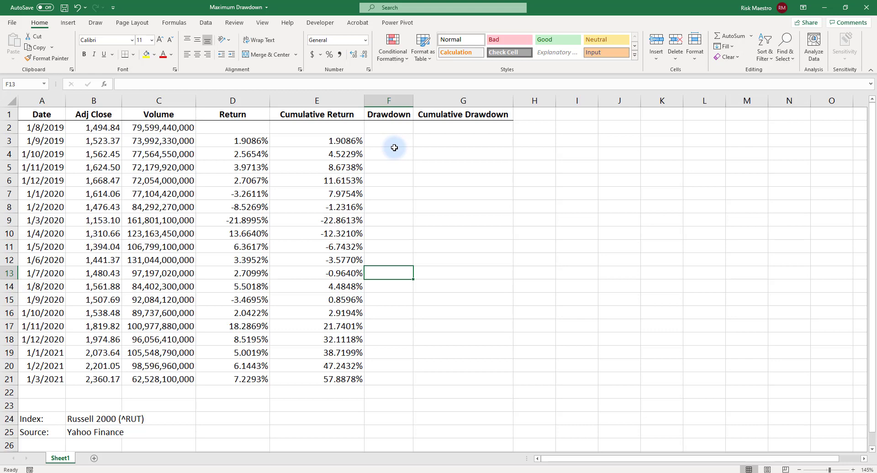
- Enter the drawdown formula =IF(D3<0,D3,) in F3
drag(239, 140, 255, 380)
click(435, 263)
click(390, 138)
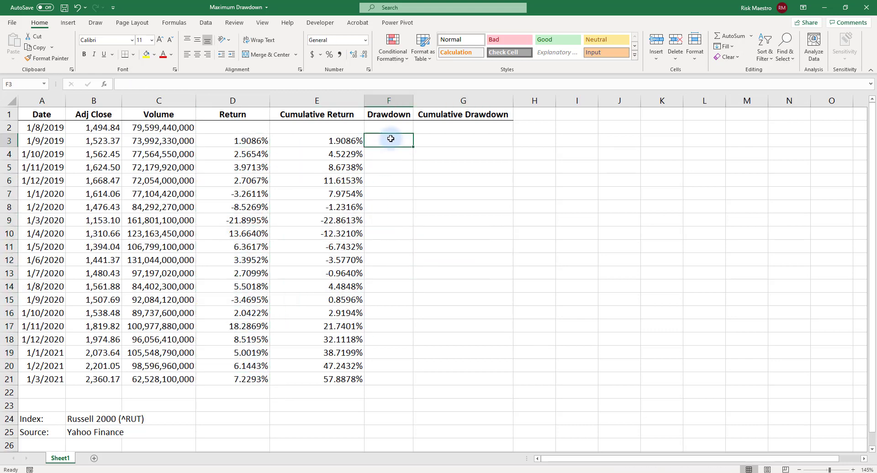
text(=)
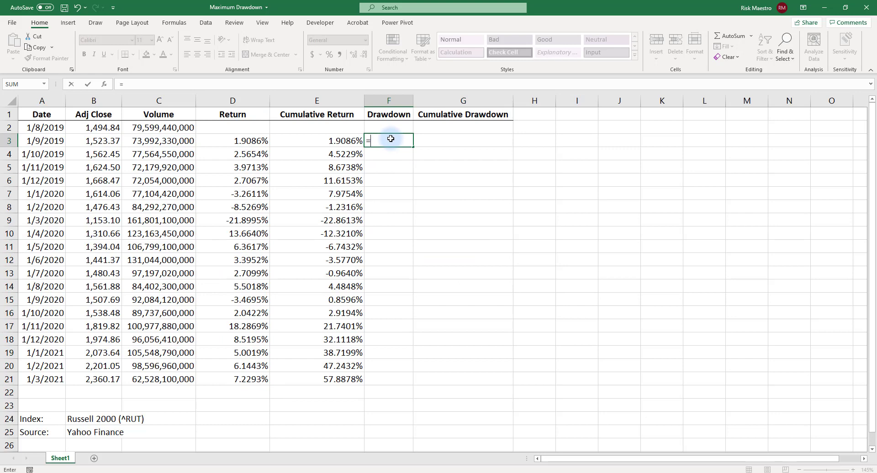
text(IF()
key(Left)
key(Left)
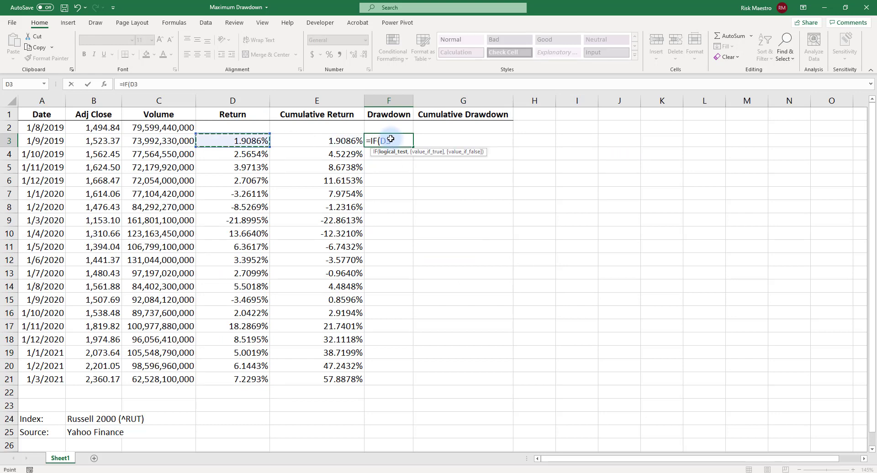
text(<0,)
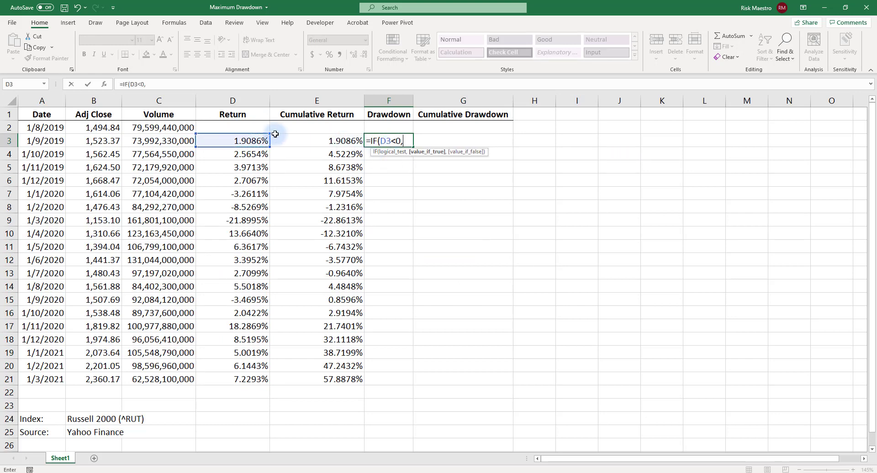
click(255, 140)
text(,)
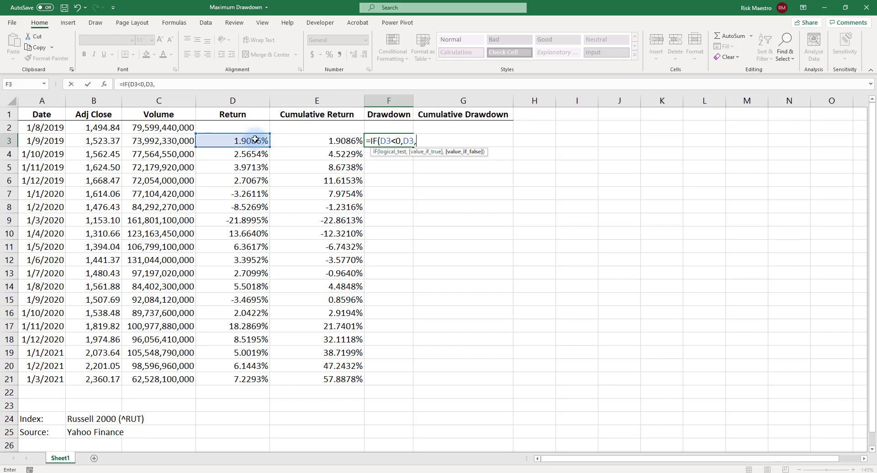
text())
key(ctrl+Return)
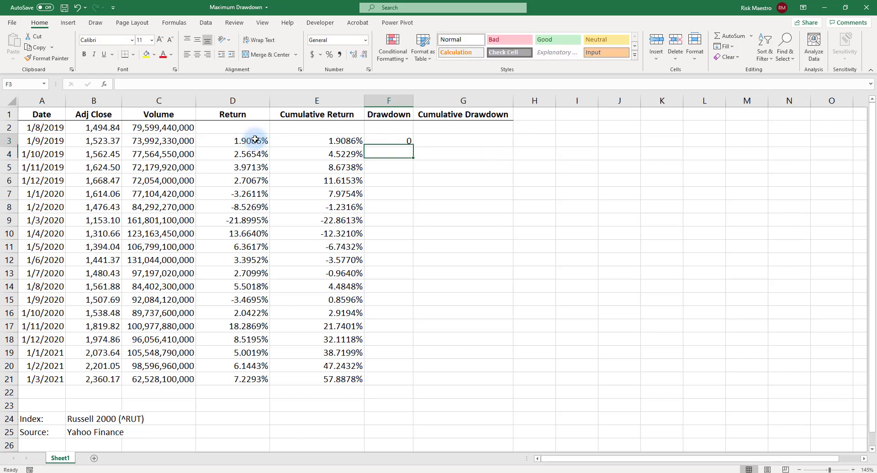
- Format F3 as a two-decimal percentage, fill it down to F21, and select F3:F21
click(329, 54)
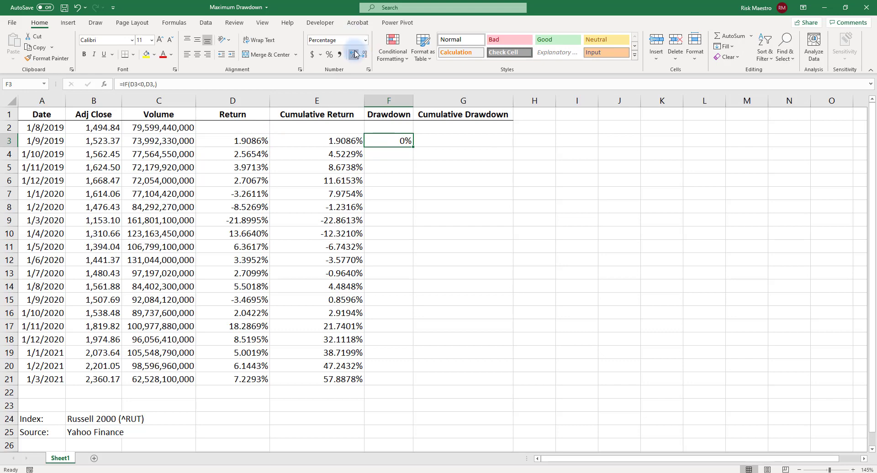
click(353, 54)
click(353, 55)
double_click(414, 147)
click(506, 235)
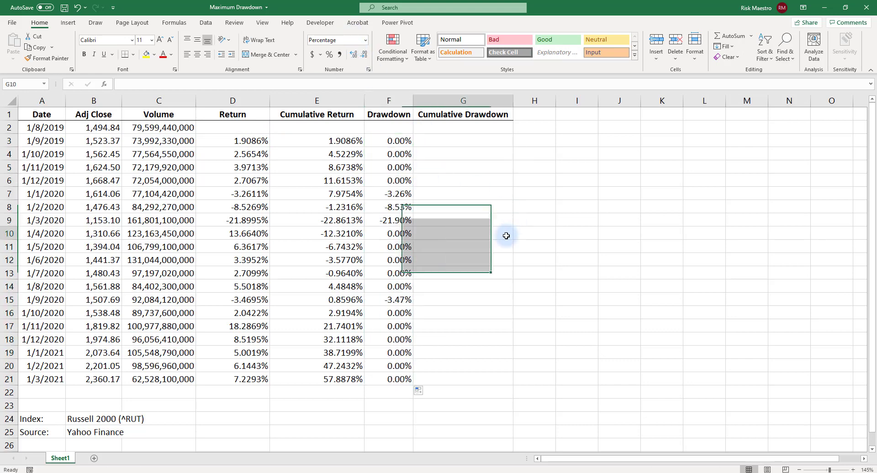
click(392, 142)
drag(392, 142, 401, 381)
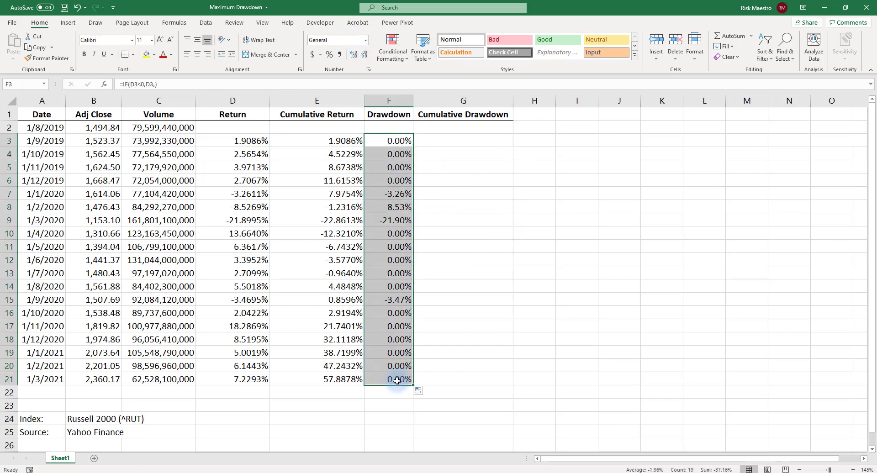
- Add a Less Than 0 highlight rule with Light Red Fill and Dark Red Text
click(399, 52)
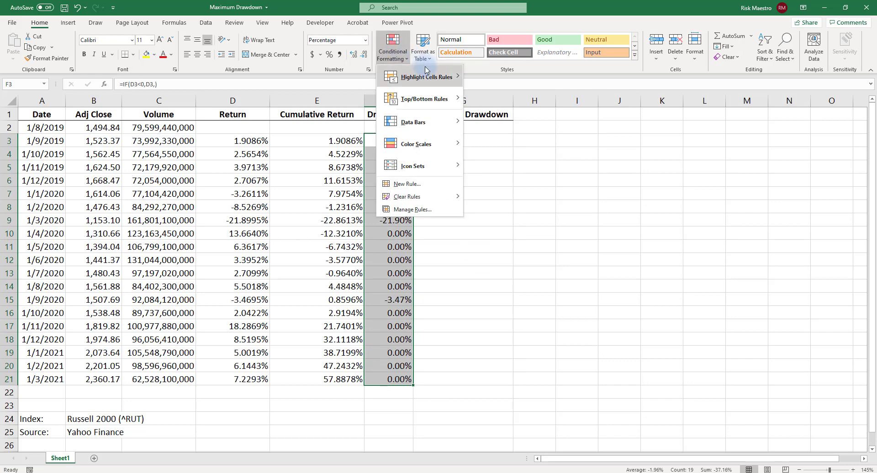
mouse_move(439, 78)
click(498, 99)
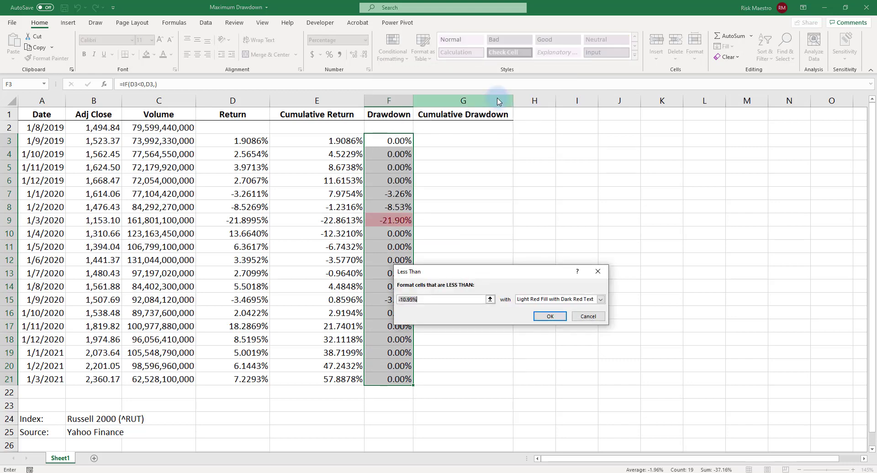
text(0)
key(Return)
click(432, 172)
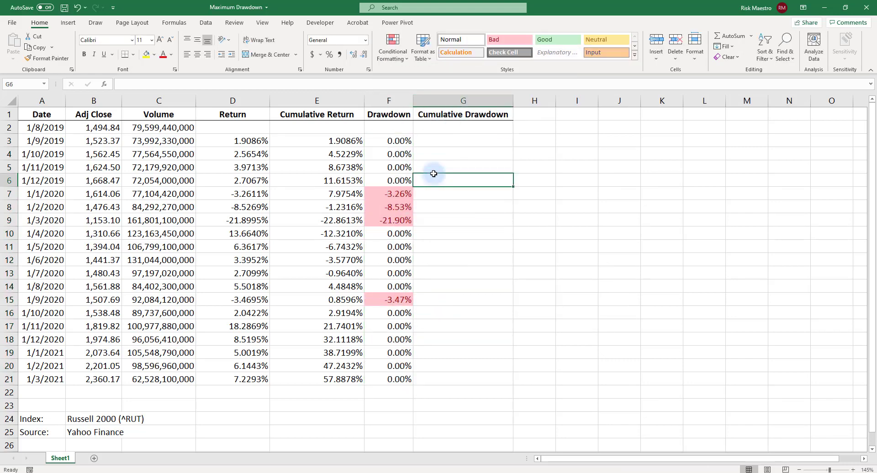
- Review the red-highlighted drawdowns and the formula in F9, then select G3
click(388, 142)
drag(388, 142, 398, 378)
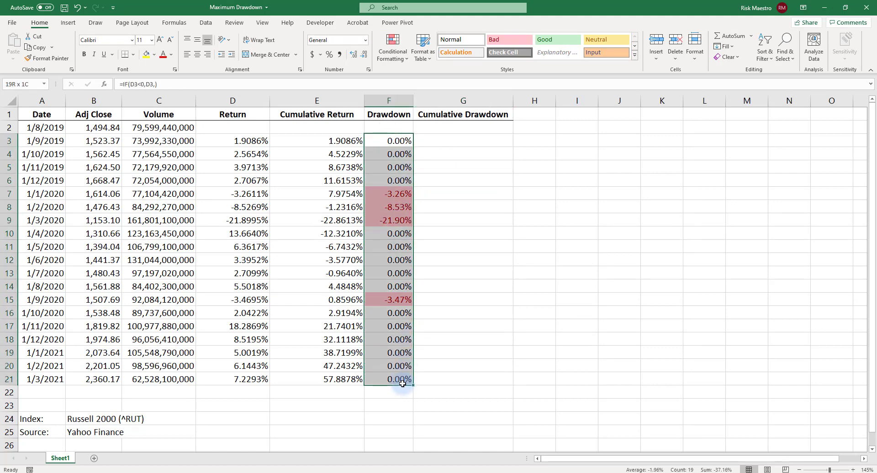
click(521, 320)
click(394, 216)
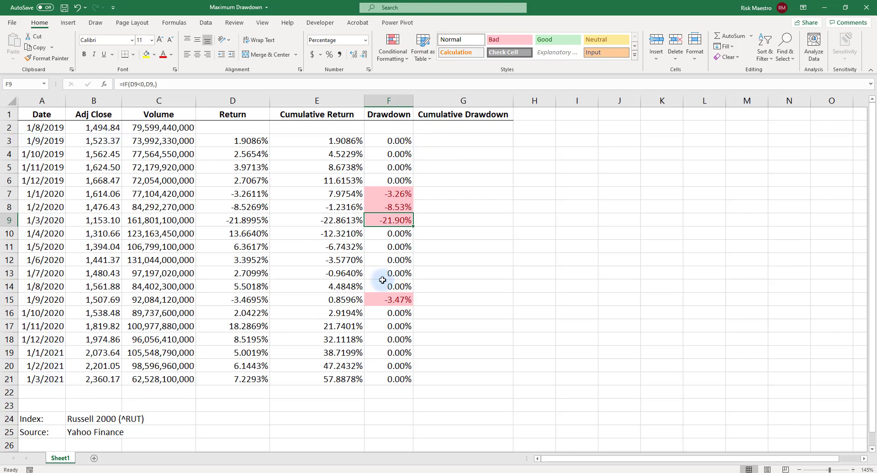
click(453, 148)
click(454, 146)
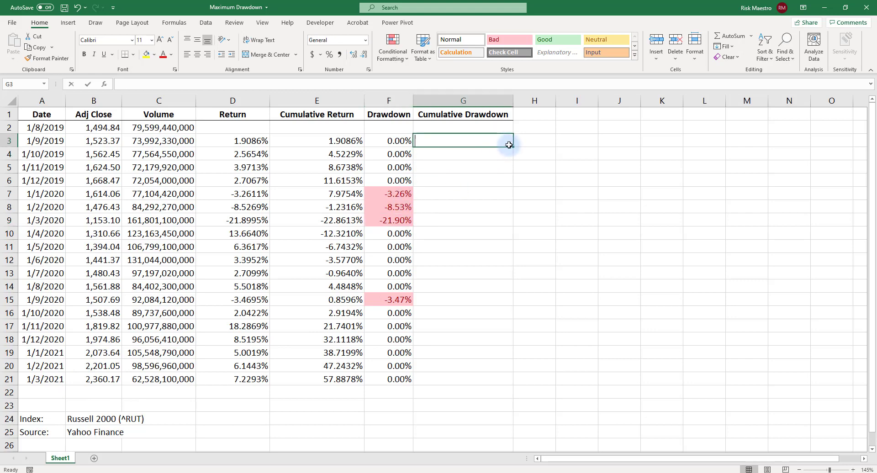
- Enter =MIN((1+G2)*(1+D3)-1,0) in G3 for the first cumulative drawdown
text(=min)
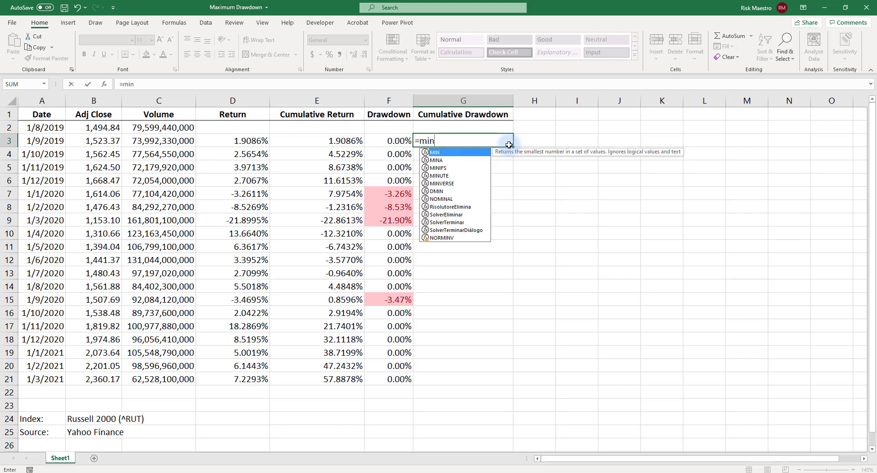
key(Tab)
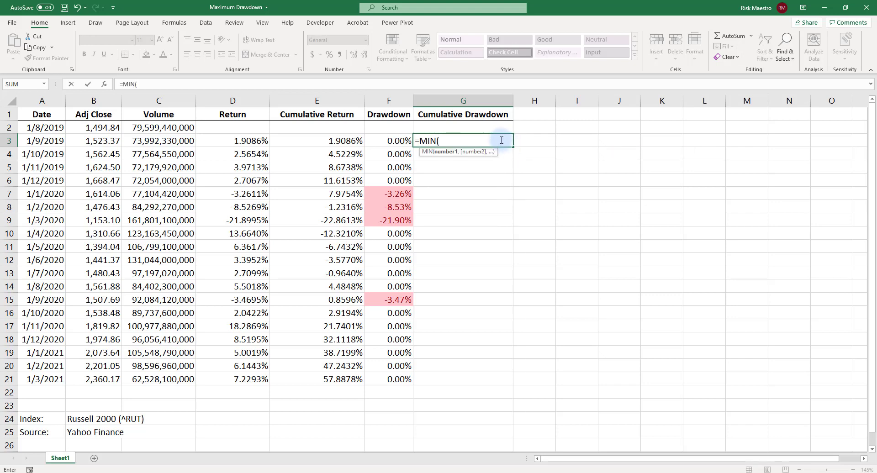
text((1+)
click(486, 124)
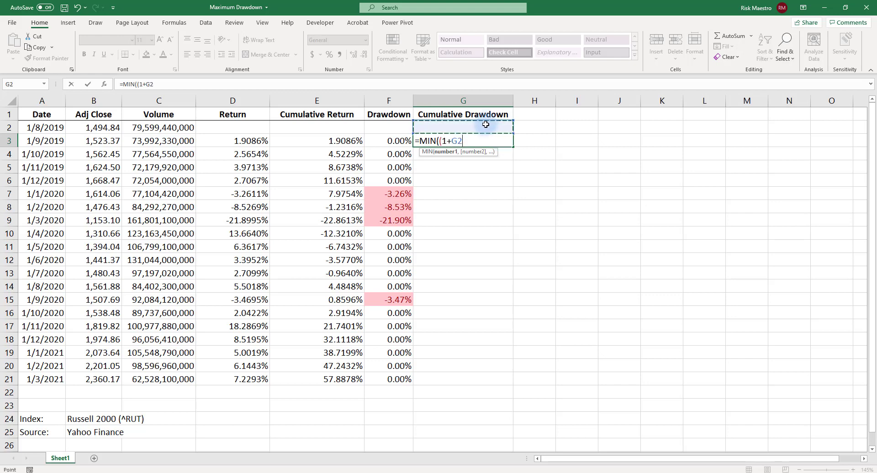
text()*()
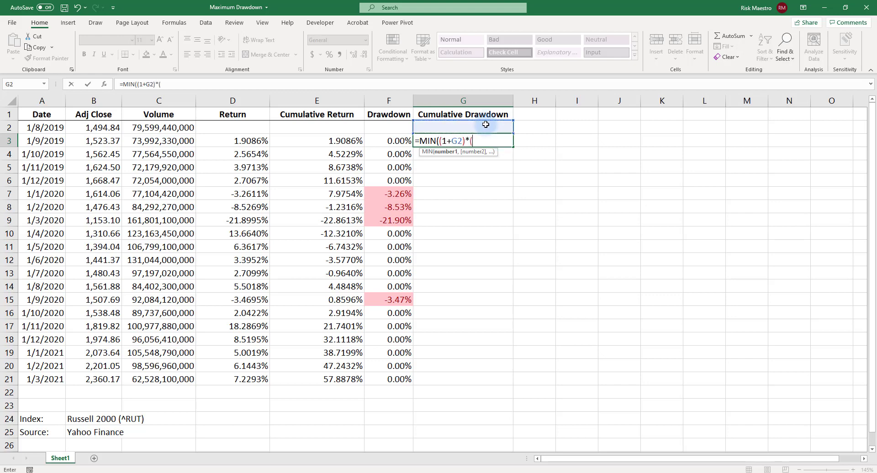
text(1+)
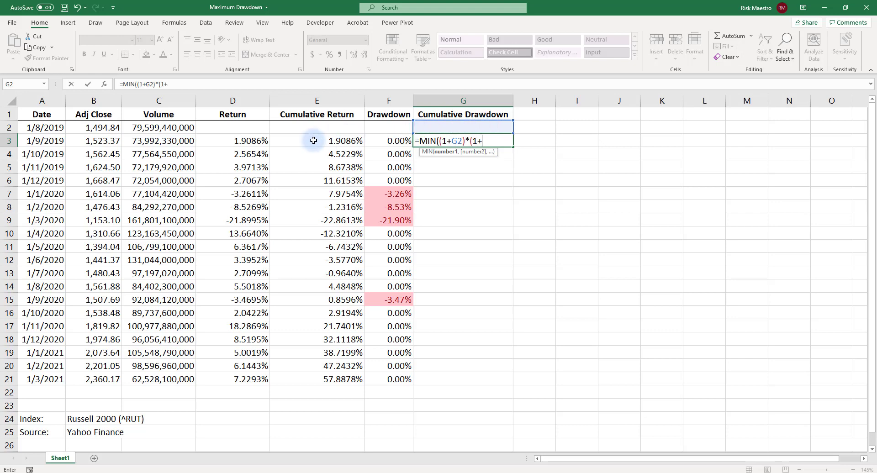
click(264, 140)
text()-1)
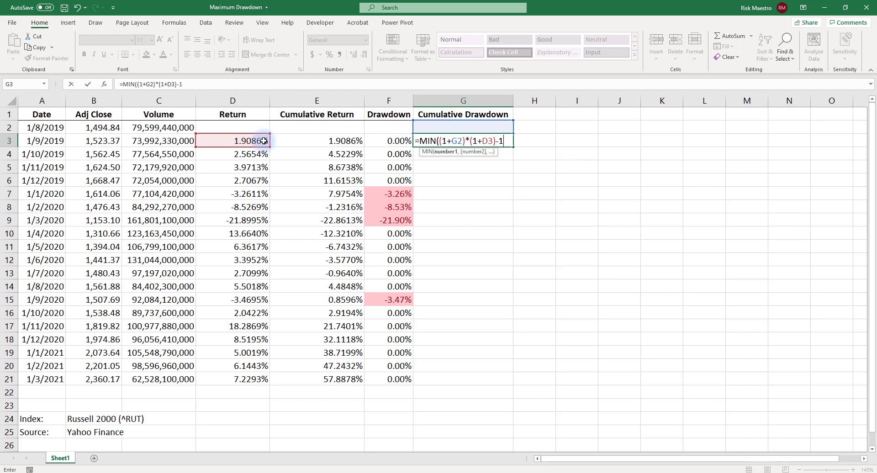
text(,)
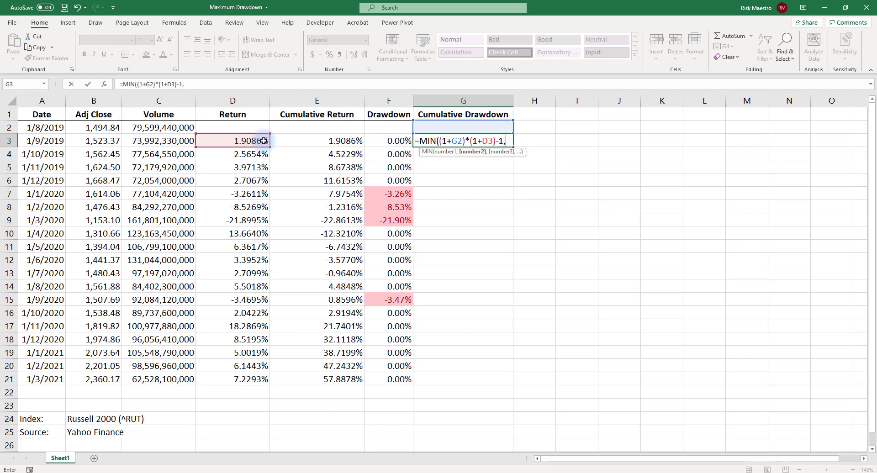
text(0)
key(Return)
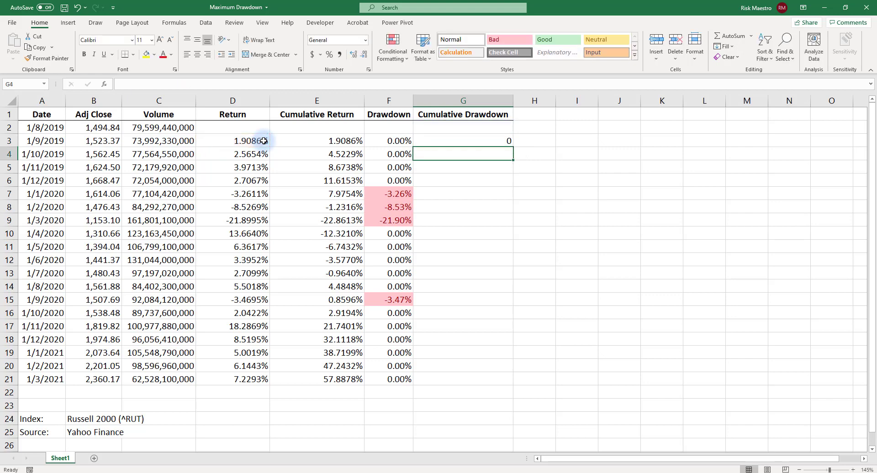
- Format G3 as a two-decimal percentage and fill it down to G7
click(458, 137)
key(ctrl+shift+5)
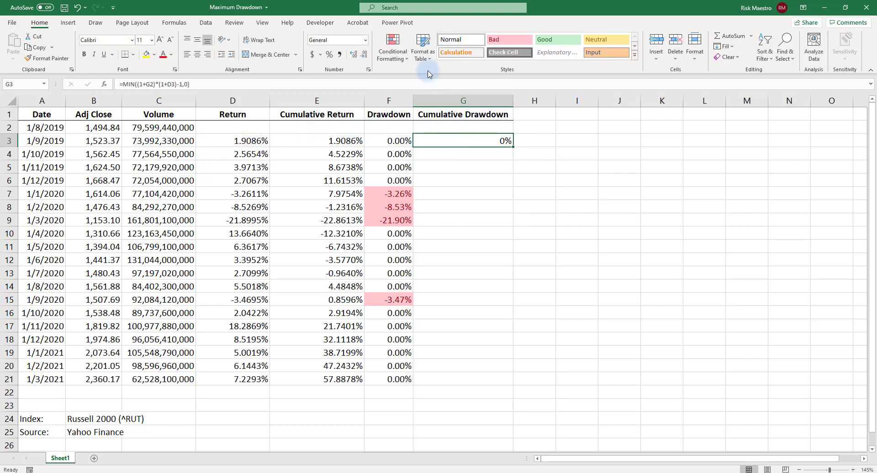
click(354, 55)
click(355, 56)
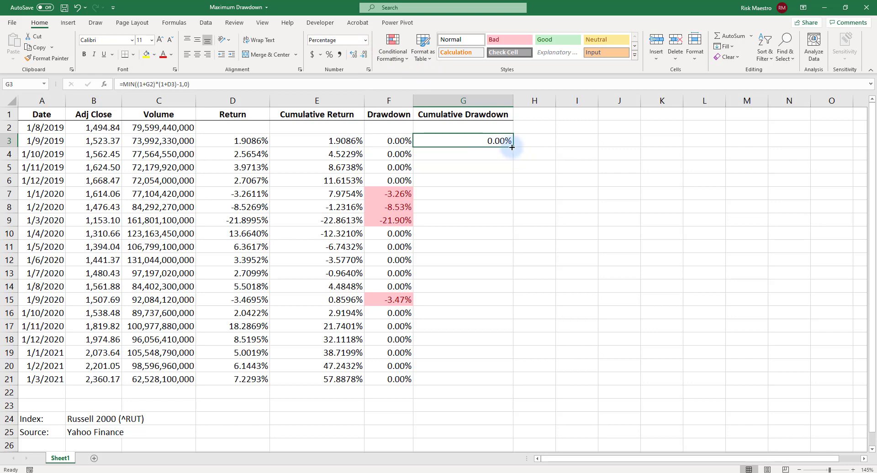
drag(512, 147, 504, 197)
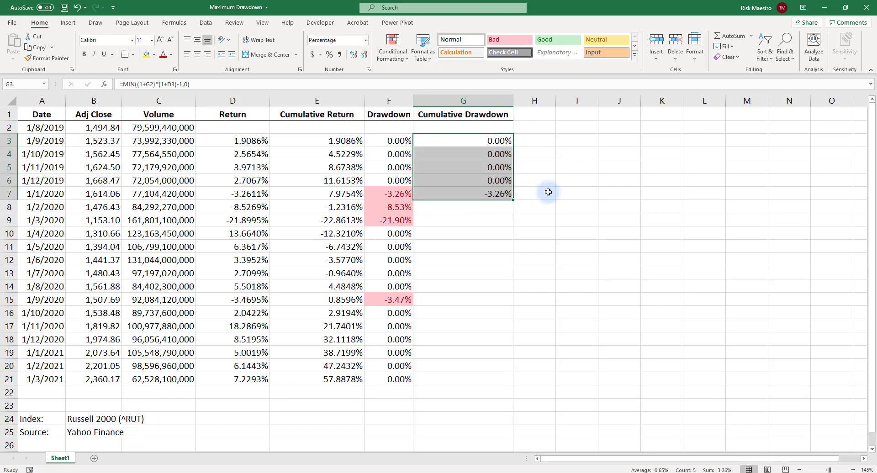
click(488, 140)
- Review the cell references in the cumulative drawdown formulas of G3 through G6
drag(489, 140, 486, 181)
click(432, 167)
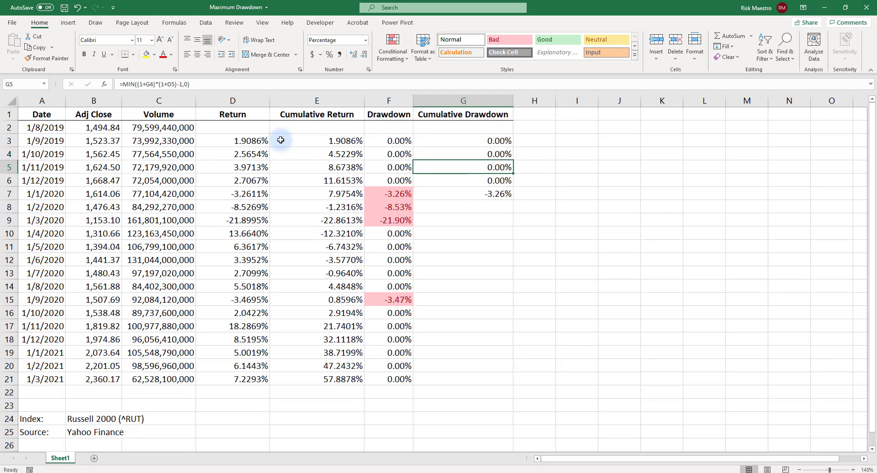
click(455, 143)
double_click(455, 143)
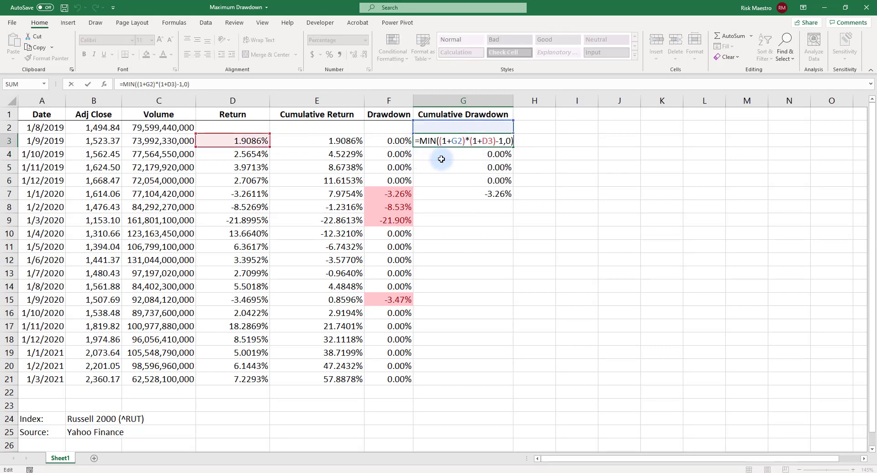
click(466, 153)
double_click(466, 153)
key(Escape)
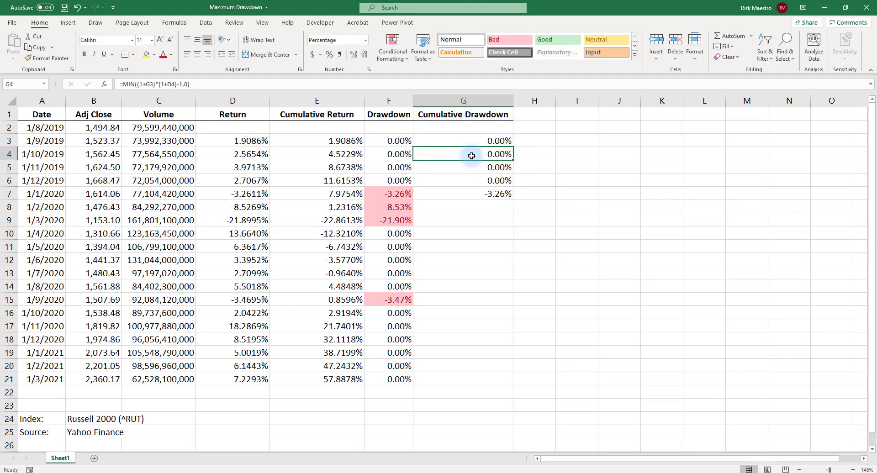
click(481, 141)
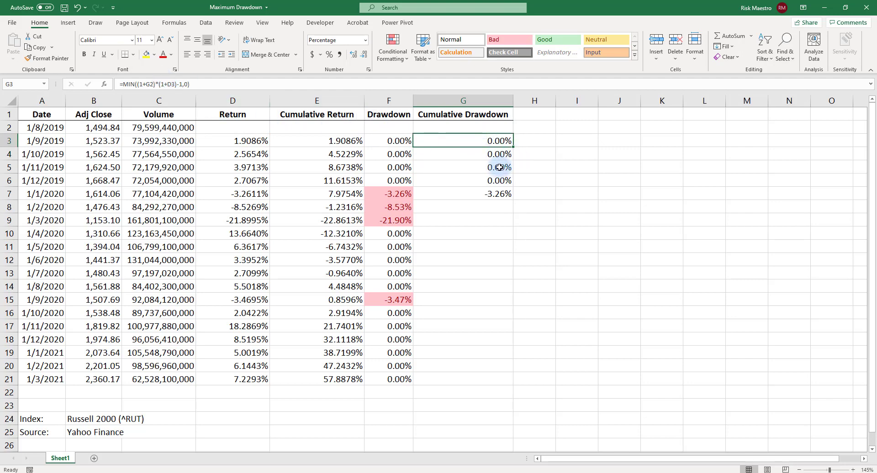
click(484, 180)
key(F2)
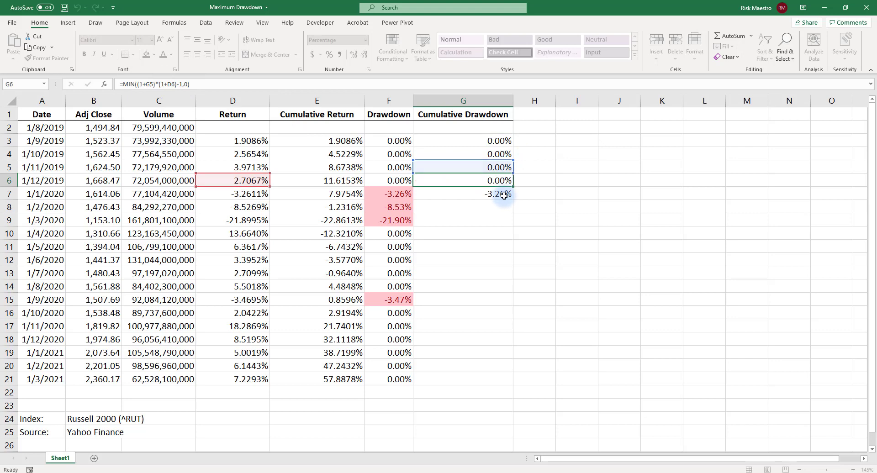
key(Escape)
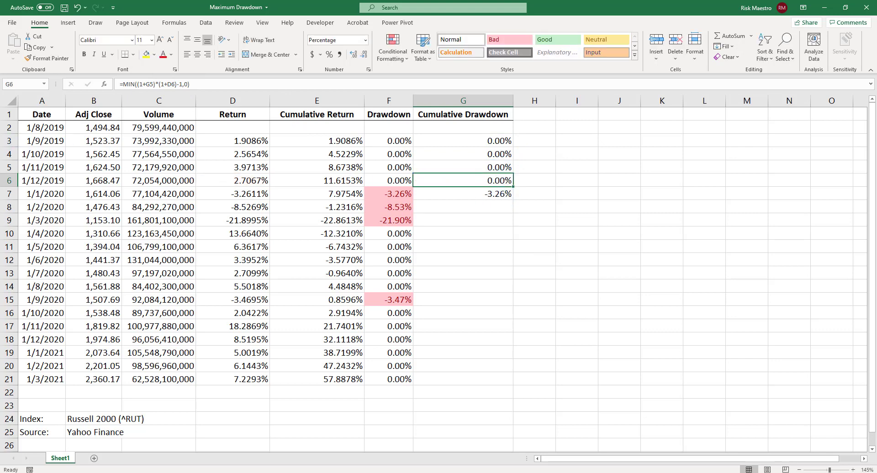
- Check G7's formula and fill it into G8, which shows -11.51%
click(477, 194)
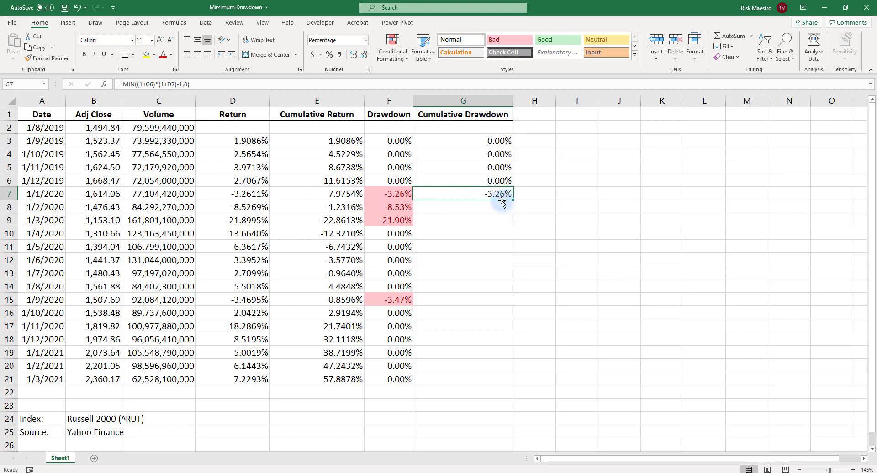
double_click(464, 196)
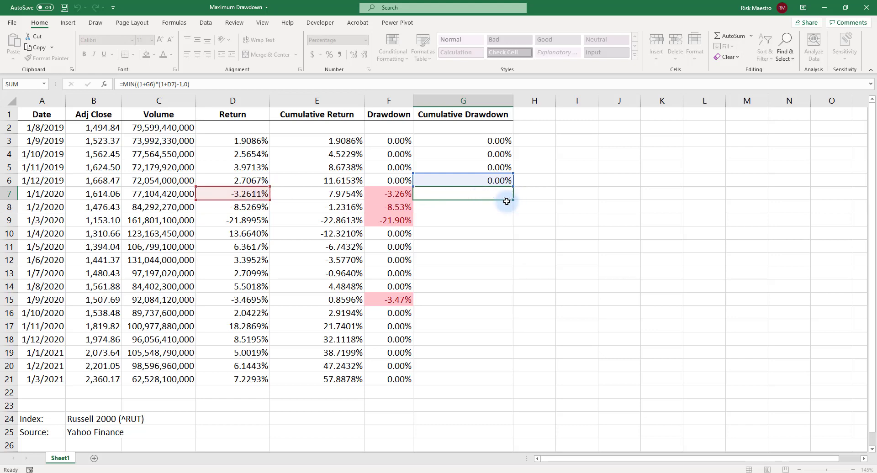
key(Escape)
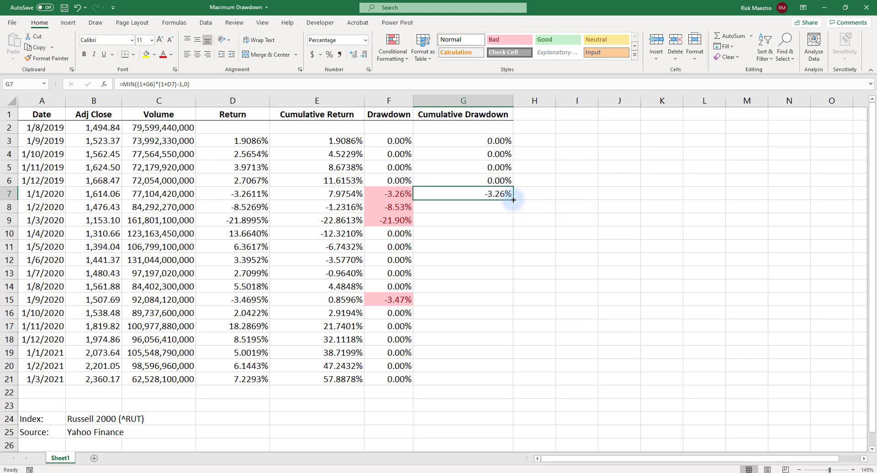
drag(513, 199, 513, 215)
click(556, 204)
click(508, 211)
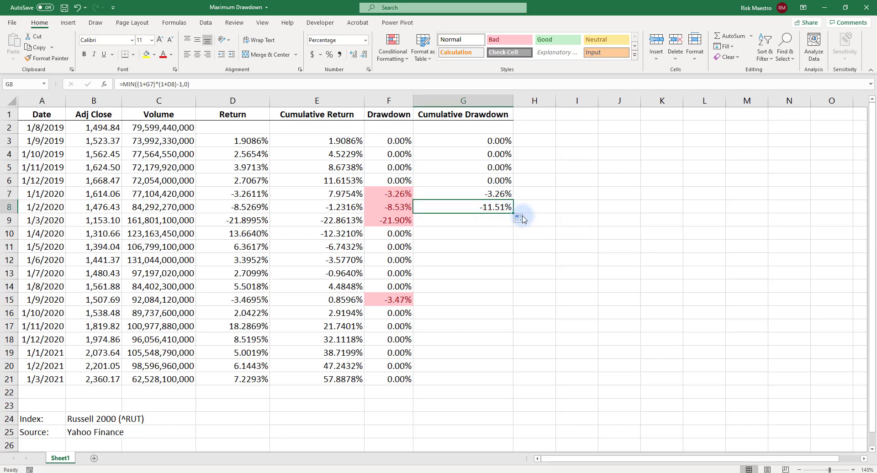
drag(402, 194, 402, 206)
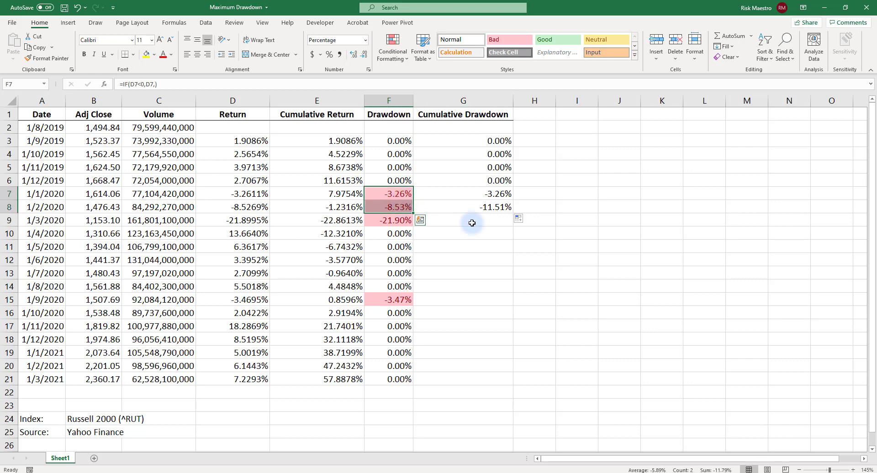
click(401, 208)
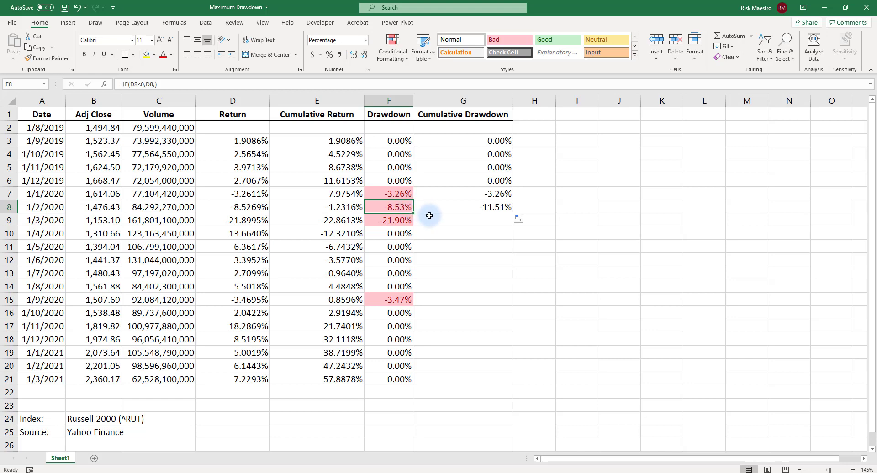
click(96, 22)
click(103, 46)
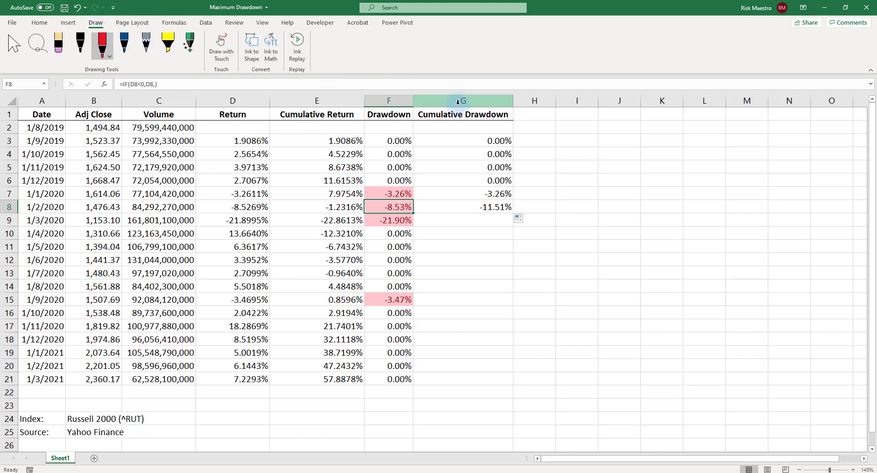
mouse_move(542, 197)
mouse_down()
mouse_move(539, 212)
mouse_move(549, 208)
mouse_up()
mouse_move(554, 203)
mouse_down()
mouse_move(610, 201)
mouse_move(618, 210)
mouse_up()
drag(628, 200, 641, 209)
drag(577, 197, 576, 214)
mouse_move(647, 194)
mouse_down()
mouse_move(648, 216)
mouse_move(669, 214)
mouse_up()
drag(678, 197, 679, 212)
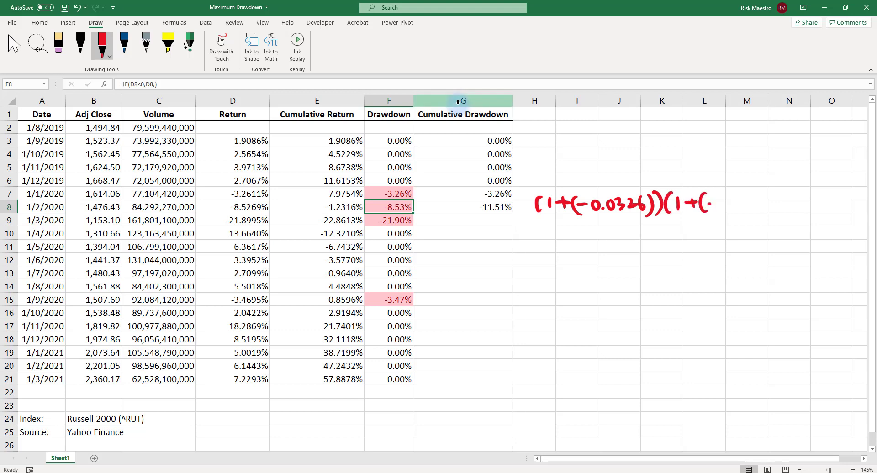
drag(743, 199, 736, 201)
mouse_move(750, 196)
mouse_down()
mouse_move(753, 210)
mouse_move(769, 215)
mouse_move(811, 213)
mouse_up()
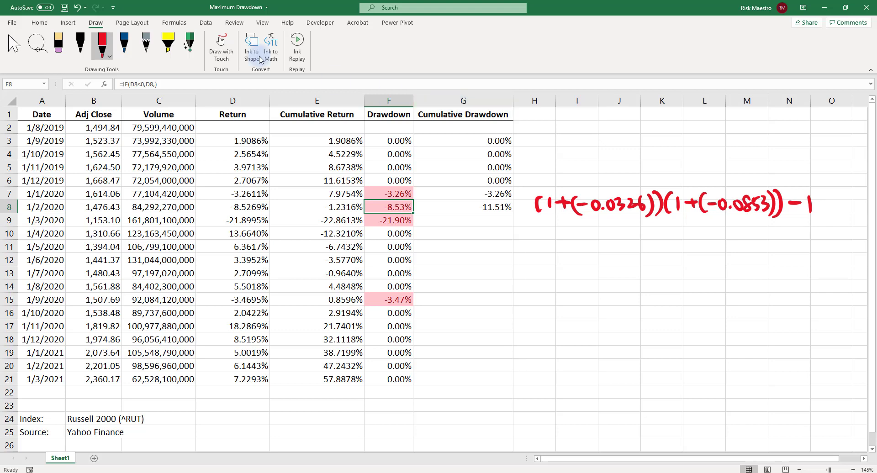
click(39, 23)
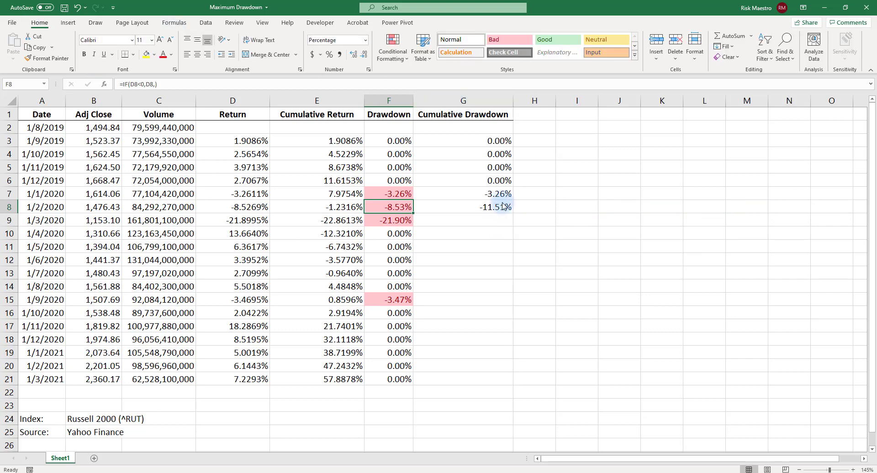
- Fill G8's cumulative drawdown formula down through G21
click(497, 208)
drag(514, 215, 511, 371)
click(566, 337)
click(532, 247)
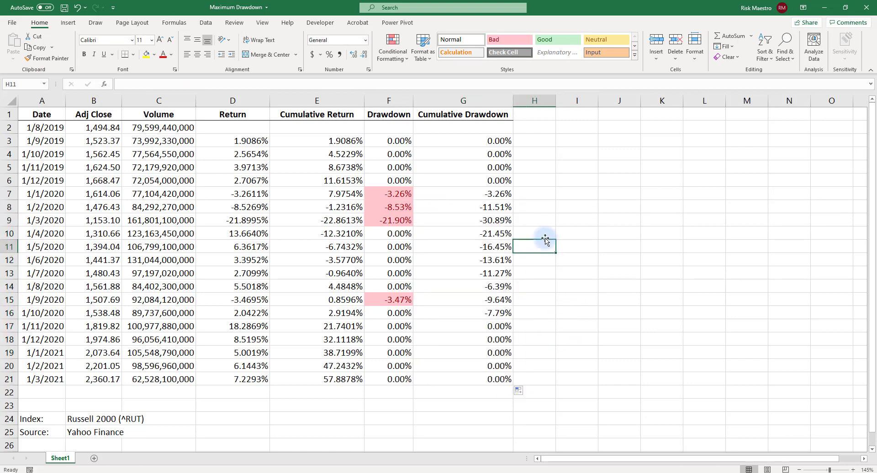
- Review the drawdown run from G7, noting the -30.89% trough in G9
click(492, 194)
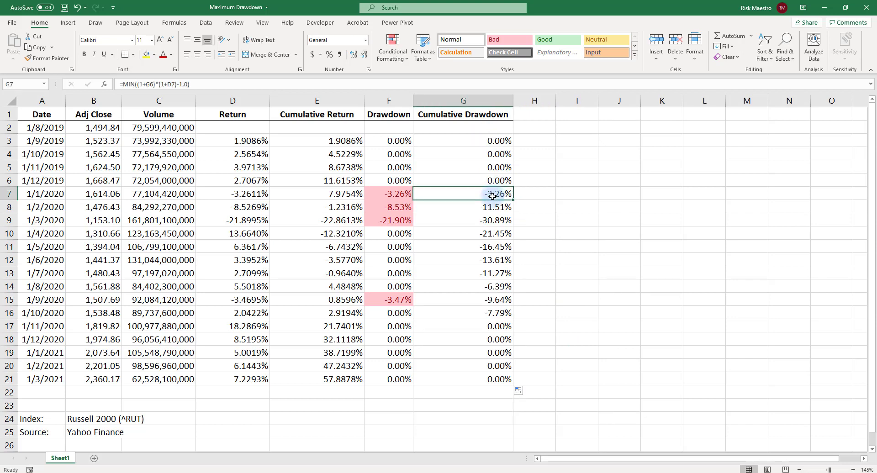
drag(492, 196, 494, 243)
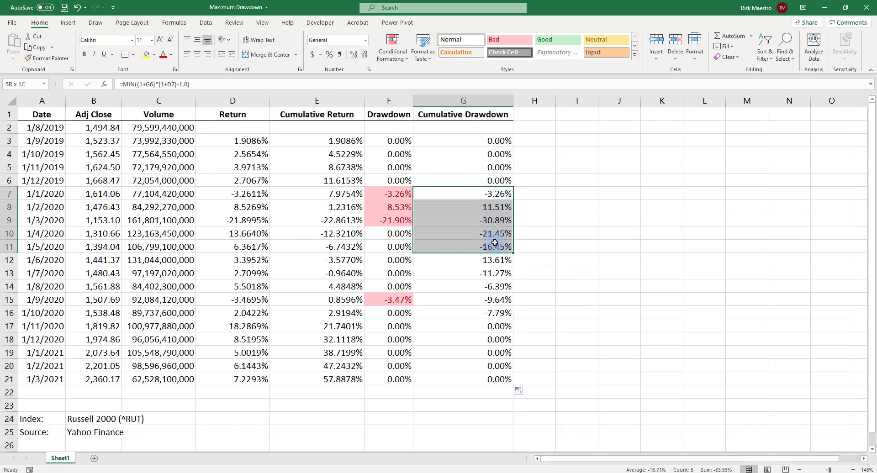
click(491, 222)
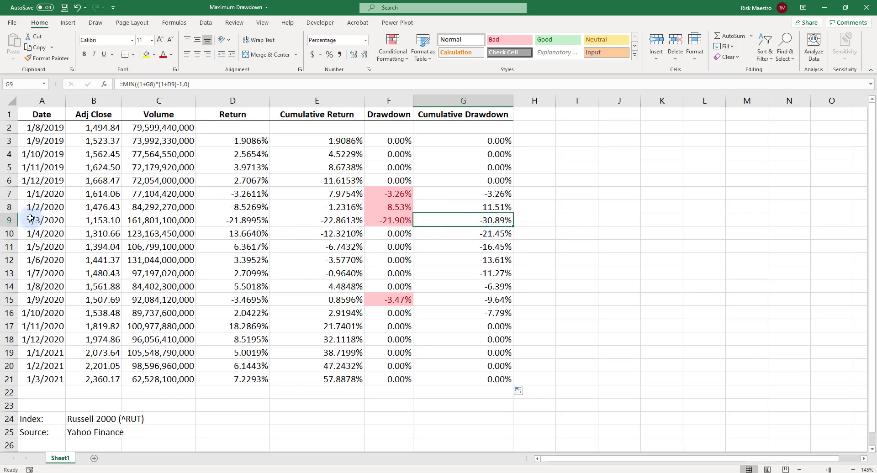
drag(497, 181, 509, 319)
click(501, 220)
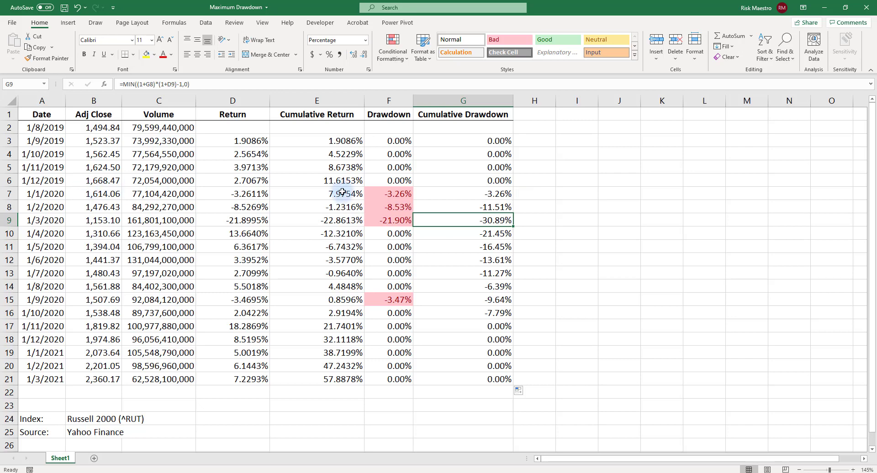
- Label H7 as 'Drawdown begins'
click(536, 193)
text(Drawdown begins)
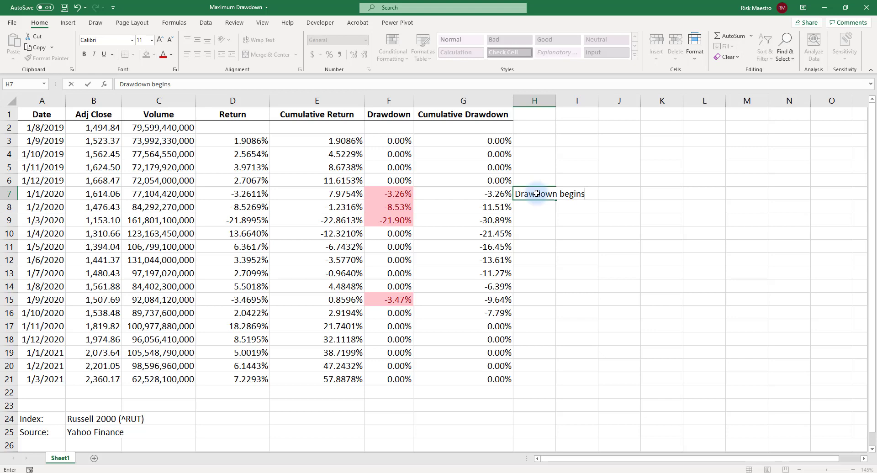
key(Return)
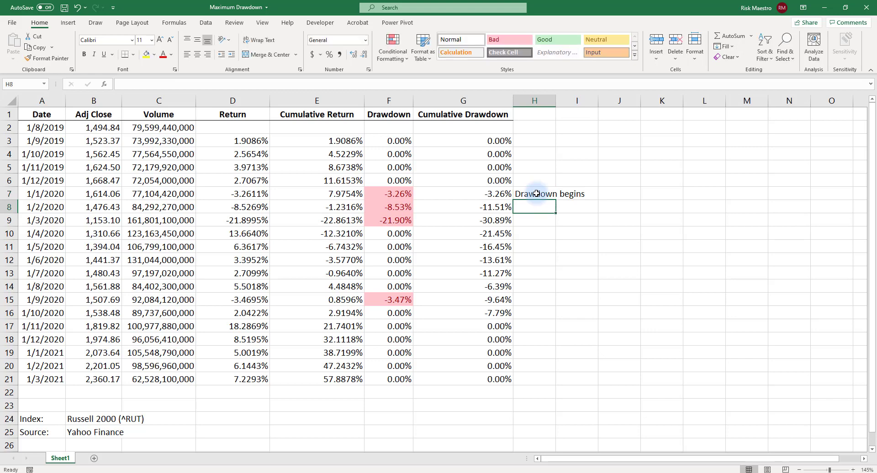
- Label H9 as 'Maximum drawdown' and highlight the recovery stretch G10:G16
key(Down)
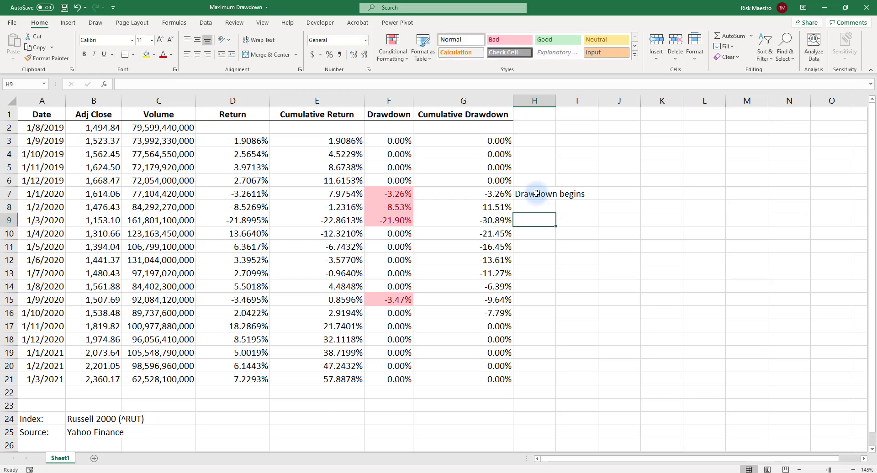
key(Left)
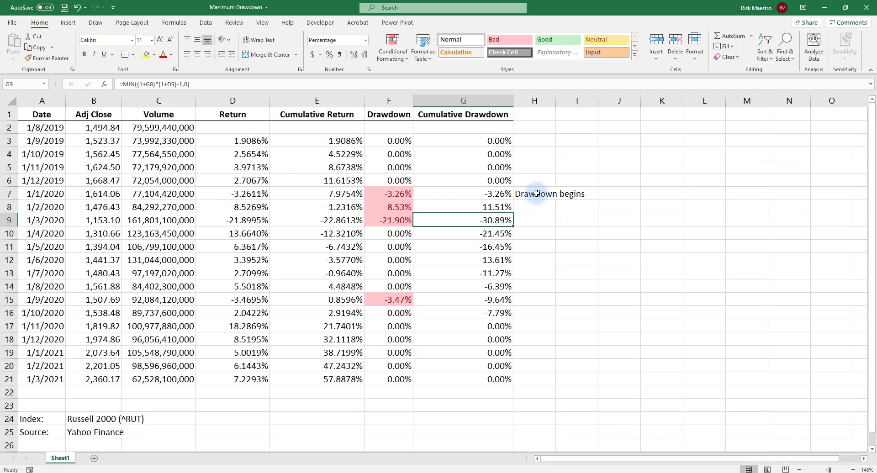
key(Right)
text(Maxi)
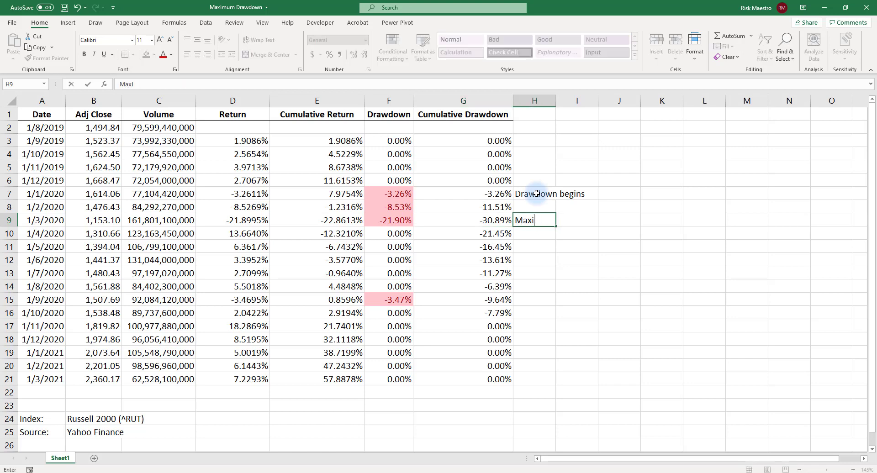
text(mum drawdown)
key(Return)
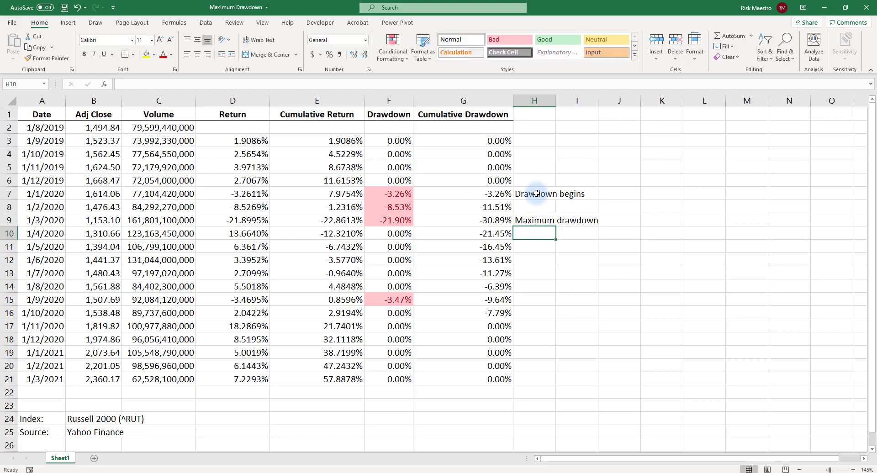
key(Left)
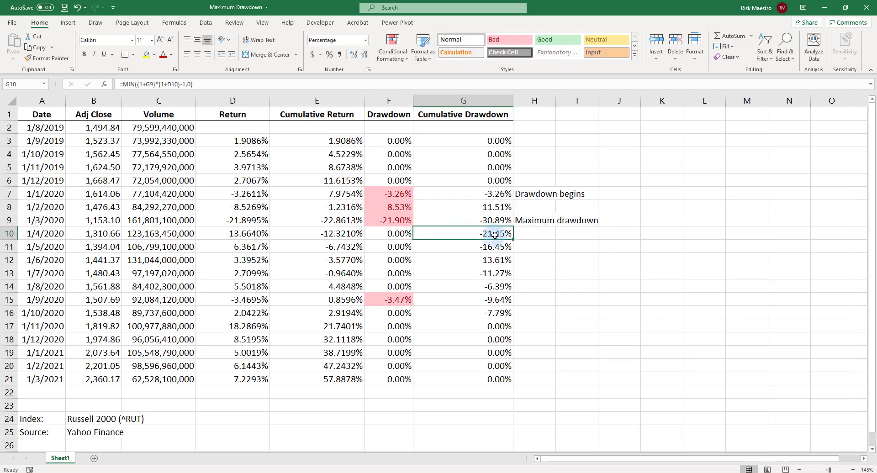
drag(496, 235, 507, 314)
- Label H10 as 'Recovery begins'
click(533, 233)
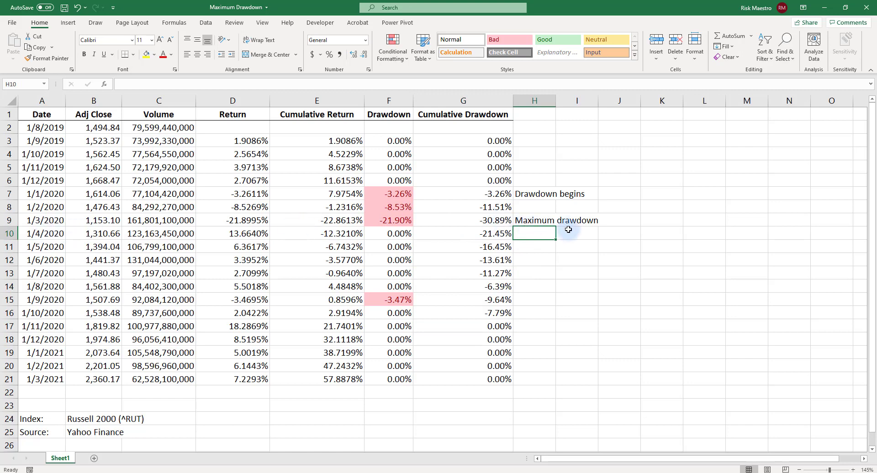
text(D)
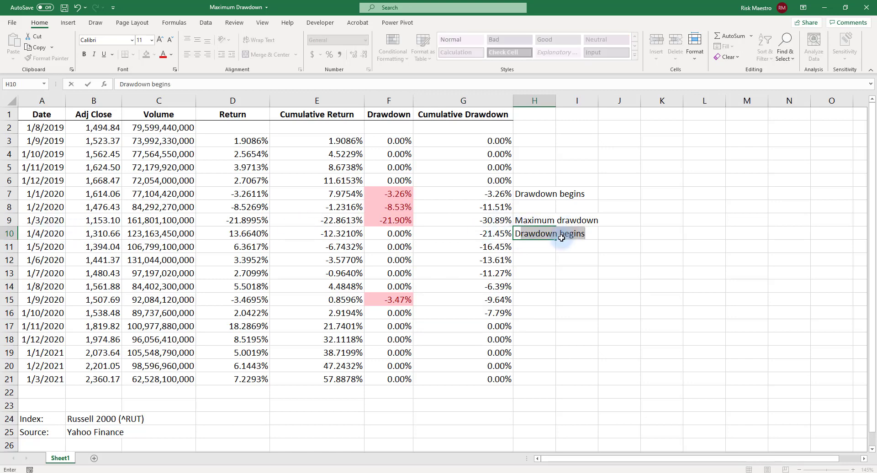
text(ra)
key(BackSpace)
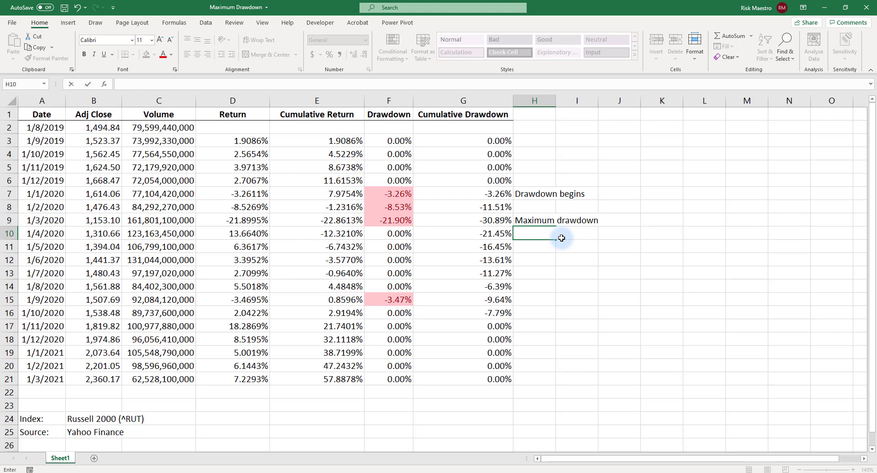
text(Recovery begins)
key(Return)
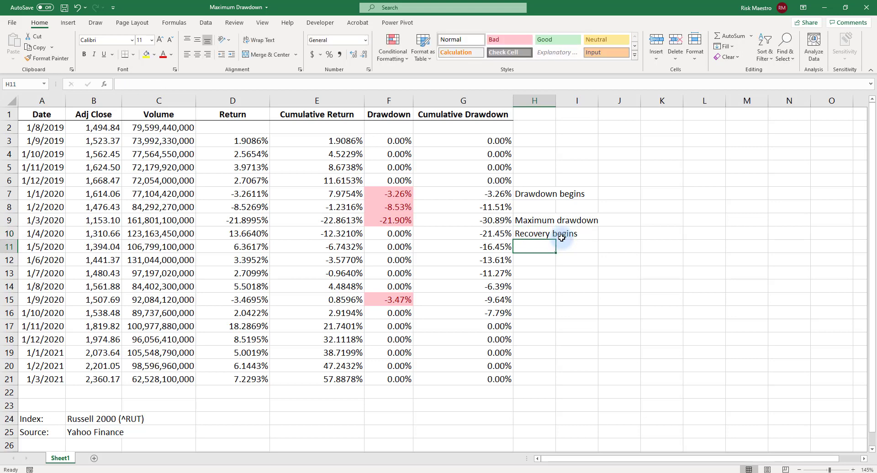
- Check the G16 and G17 formulas and label H17 as 'Drawdown recovered'
key(Down)
key(Down)
key(Down)
key(Down)
key(Down)
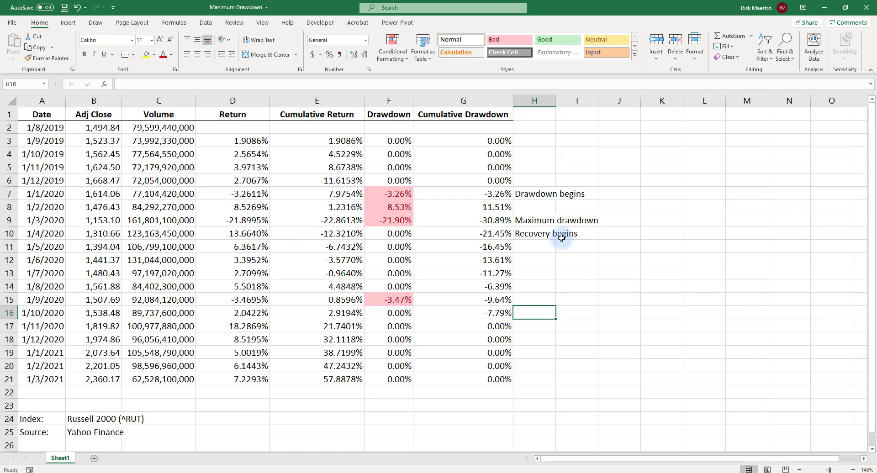
key(Left)
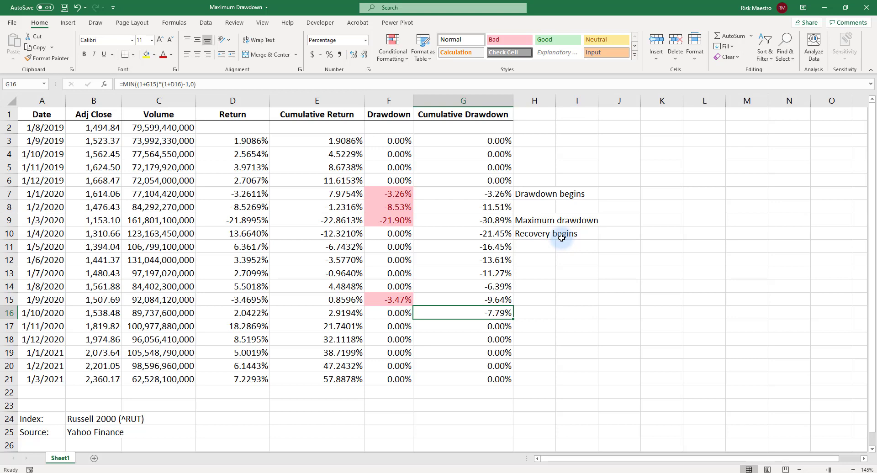
key(Right)
key(Down)
key(Left)
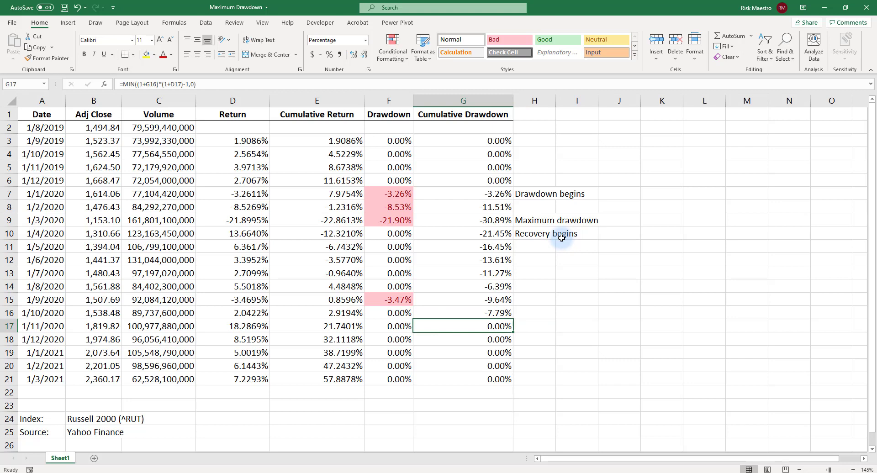
key(Right)
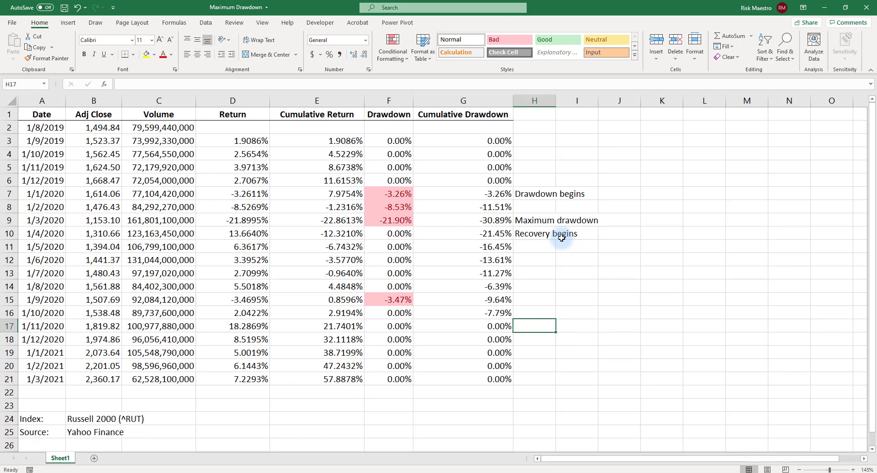
text(Drawdown r)
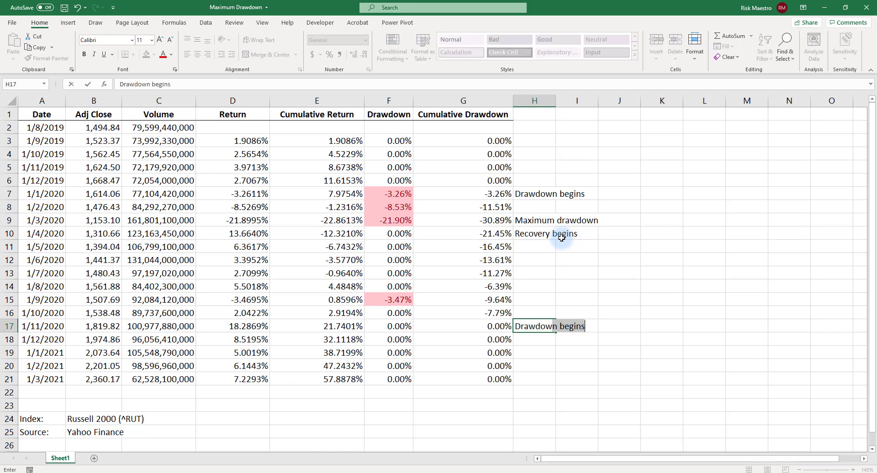
text(eco)
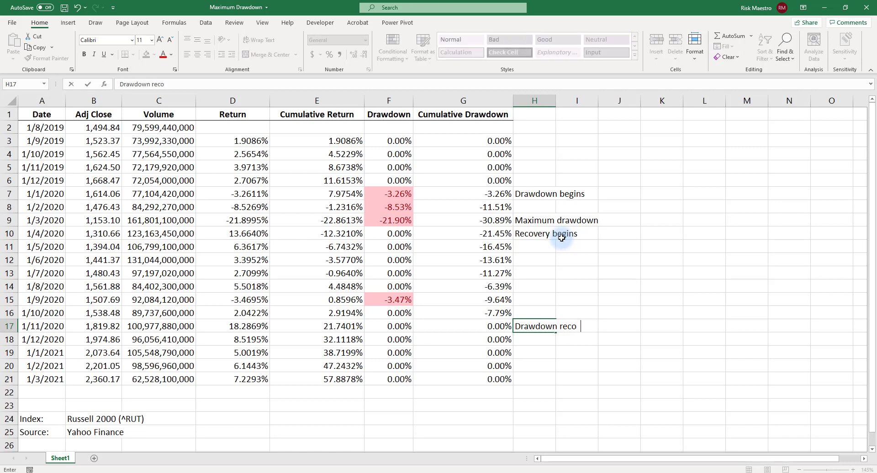
text(vered)
key(Return)
key(Up)
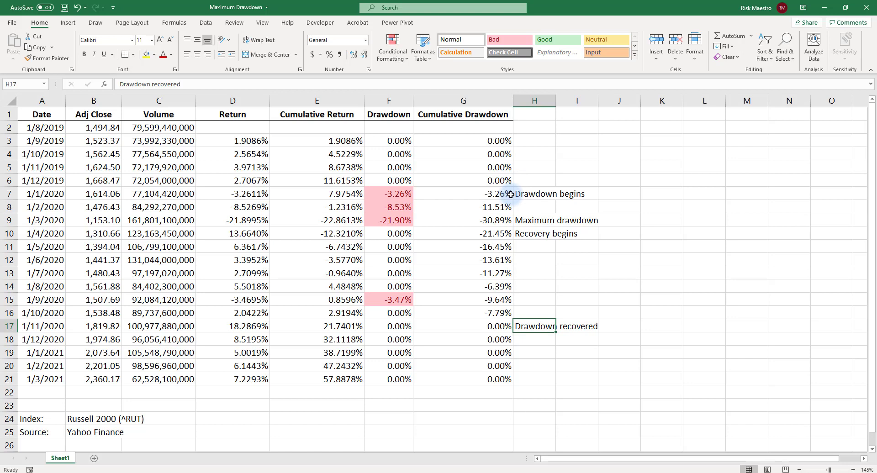
click(573, 126)
- Insert a basic 2-D line chart and move it beside the table
click(625, 126)
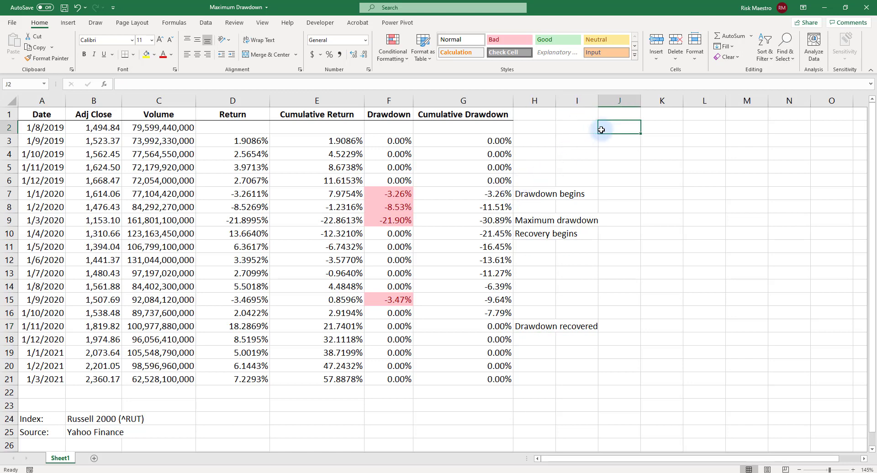
click(69, 22)
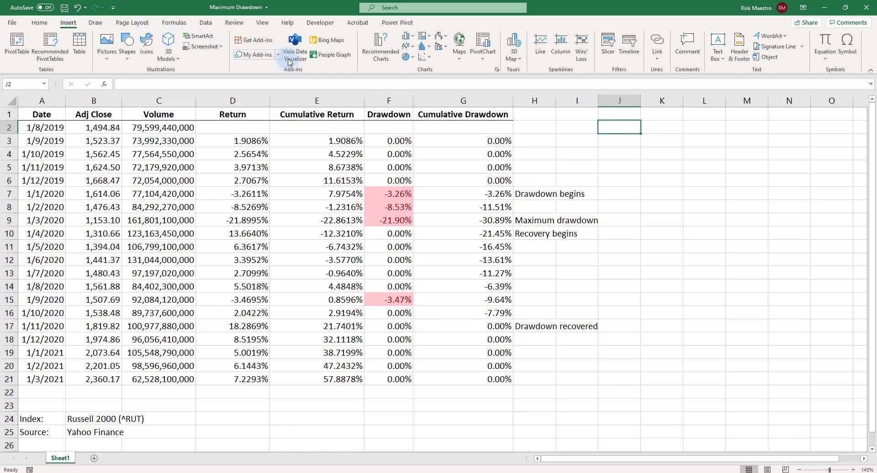
click(424, 60)
click(407, 46)
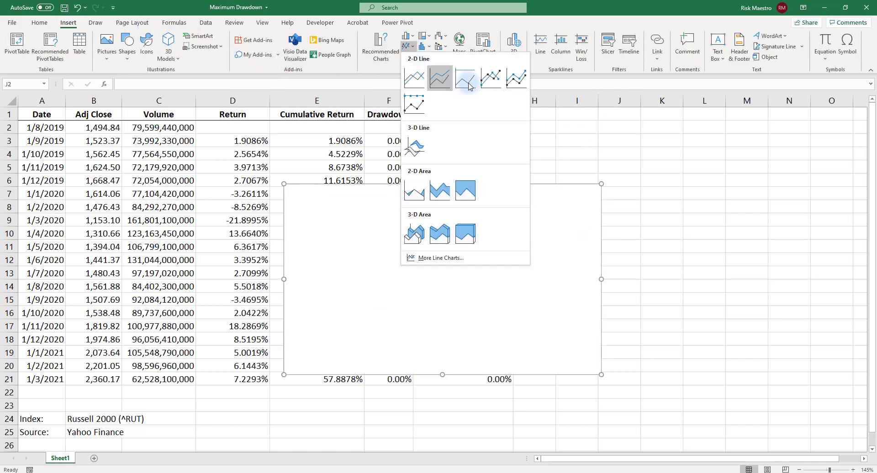
click(412, 79)
drag(334, 195, 523, 147)
- Add the Cumulative Return series from column E, using the dates in A3:A21 as axis labels
right_click(524, 148)
click(561, 261)
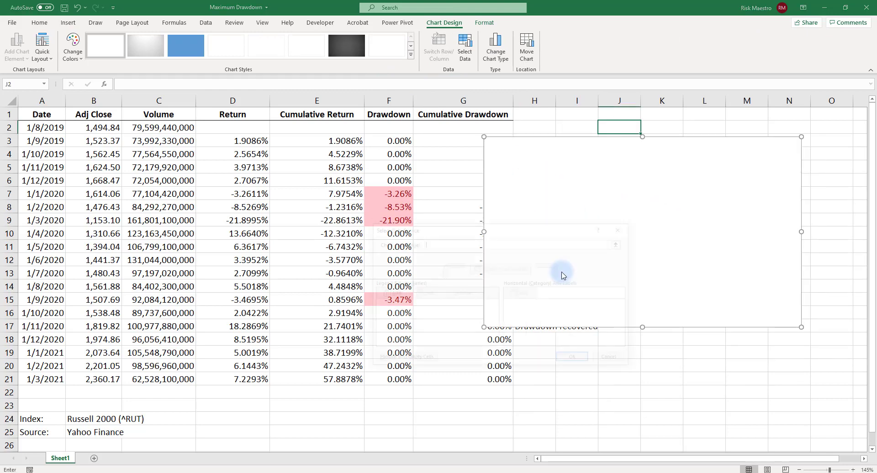
click(392, 293)
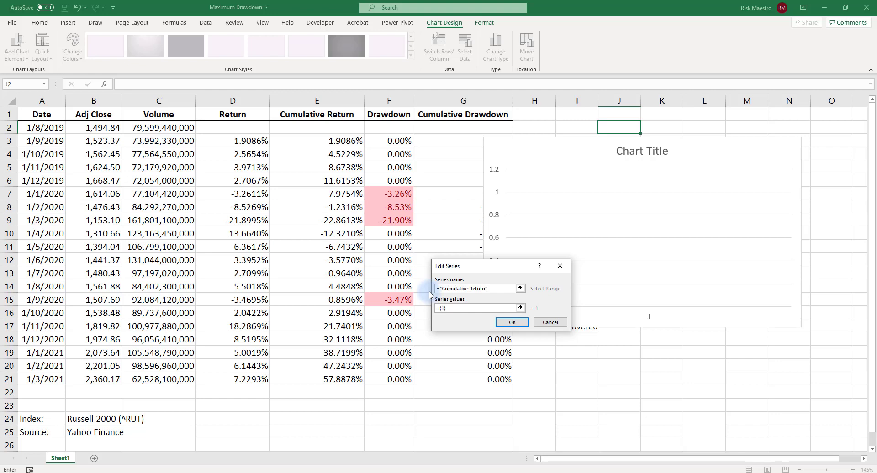
key(Tab)
drag(310, 141, 319, 382)
key(Return)
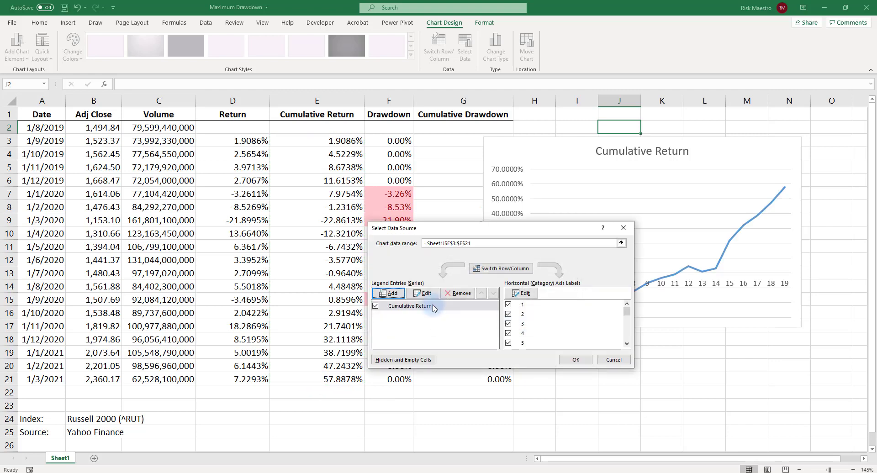
click(526, 295)
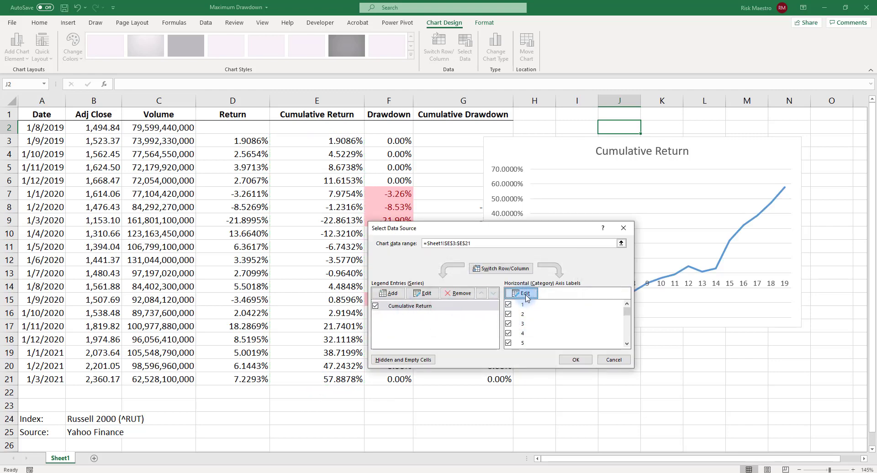
drag(49, 141, 44, 383)
click(515, 311)
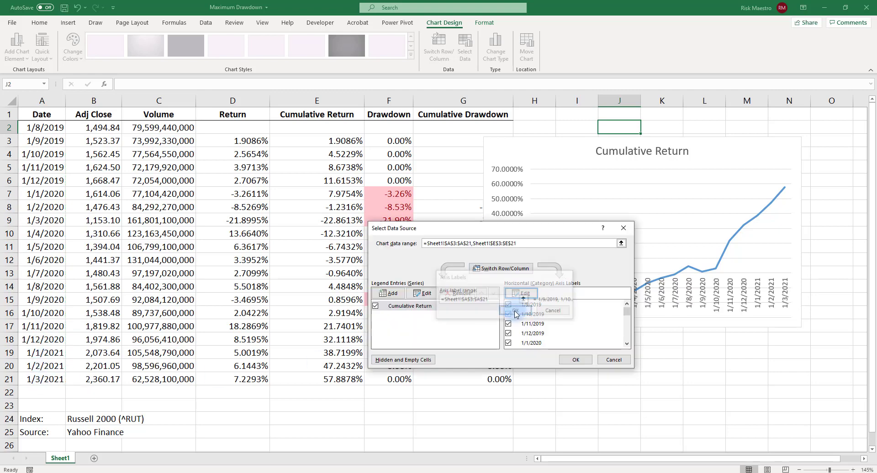
- Add the Cumulative Drawdown series from column G with A3:A21 date labels, and apply
click(393, 292)
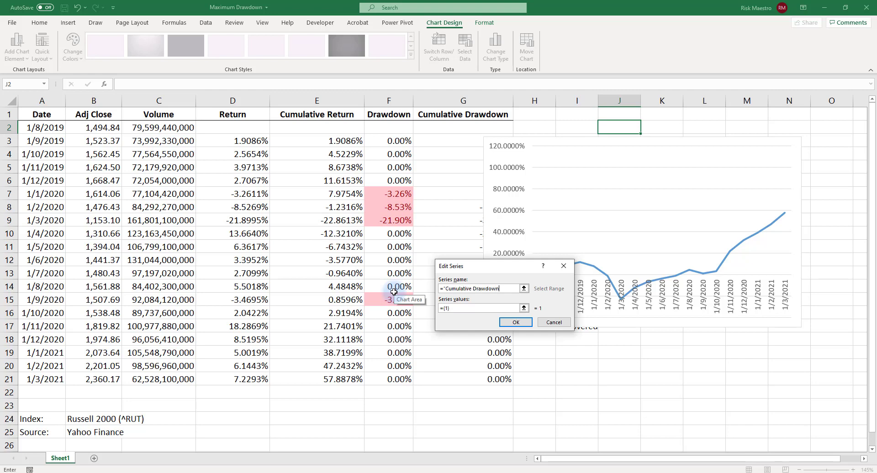
key(Tab)
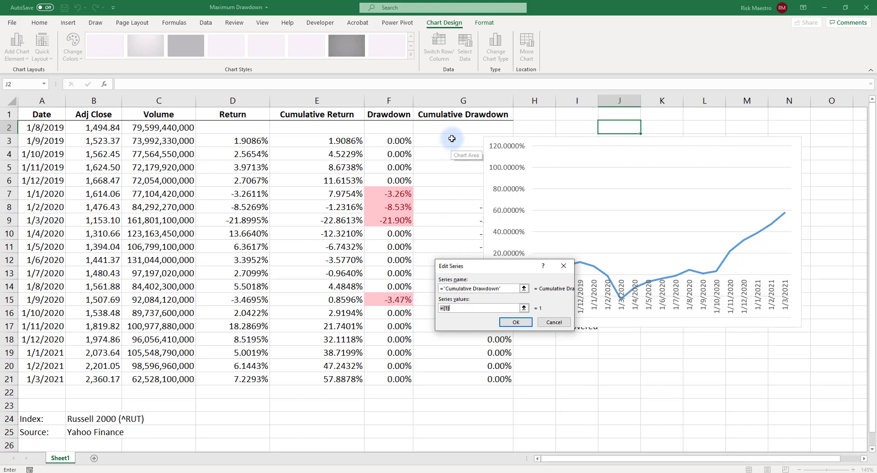
drag(452, 139, 437, 379)
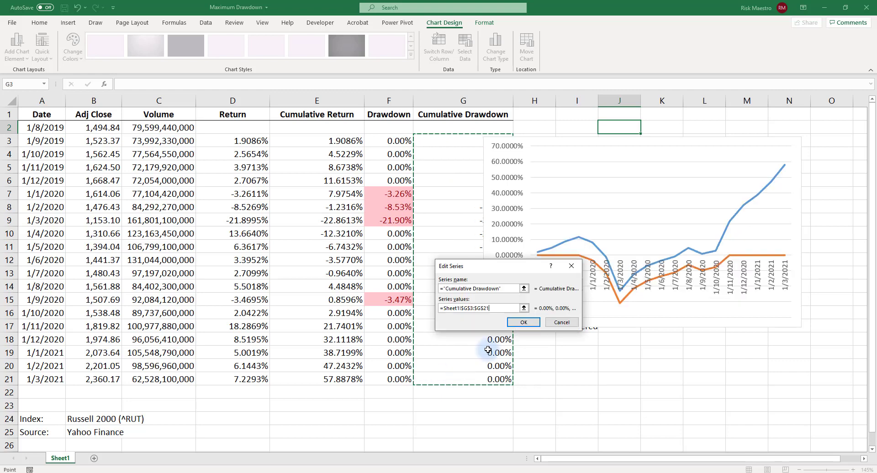
click(524, 323)
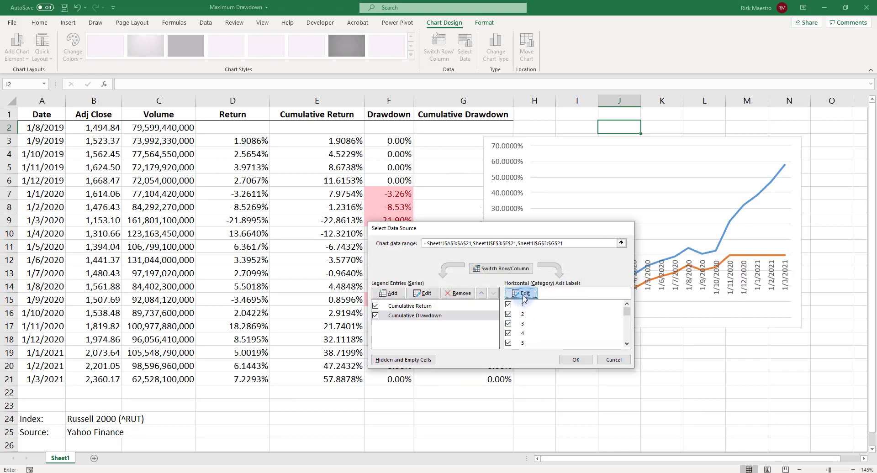
click(520, 297)
drag(34, 141, 42, 379)
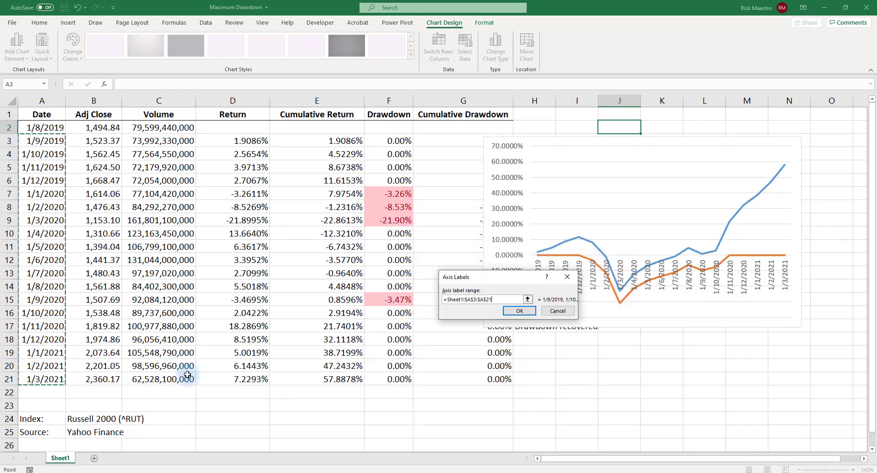
click(528, 315)
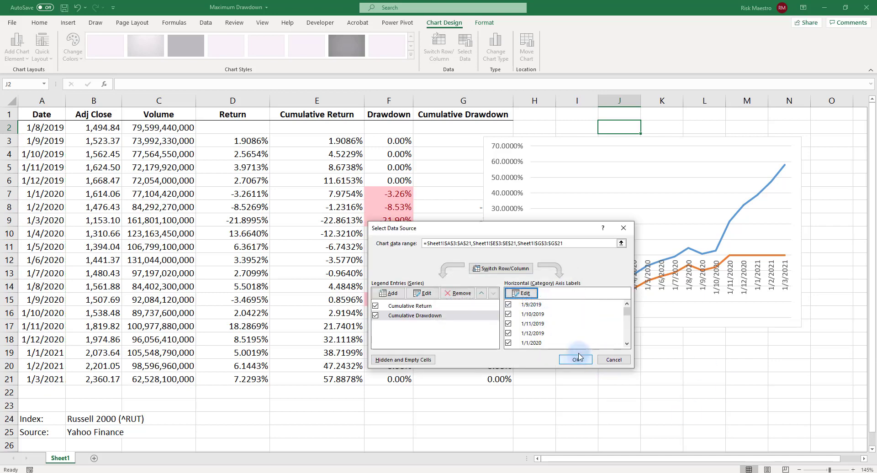
click(629, 356)
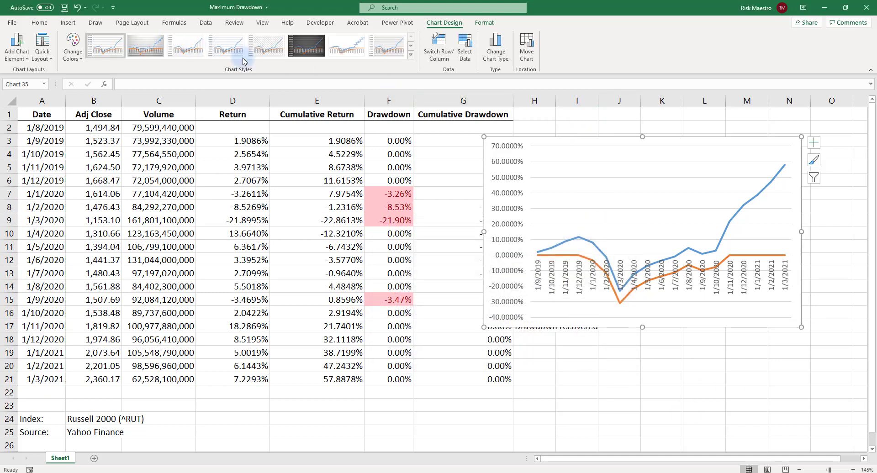
- Apply a dark chart style and enlarge the chart
click(306, 45)
drag(720, 458, 740, 457)
drag(754, 326, 863, 388)
- Change the chart type to line with markers
right_click(675, 259)
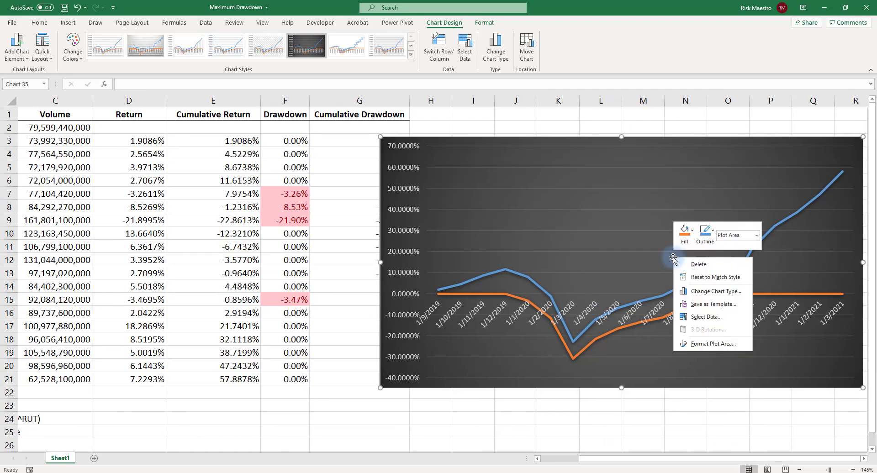
click(716, 291)
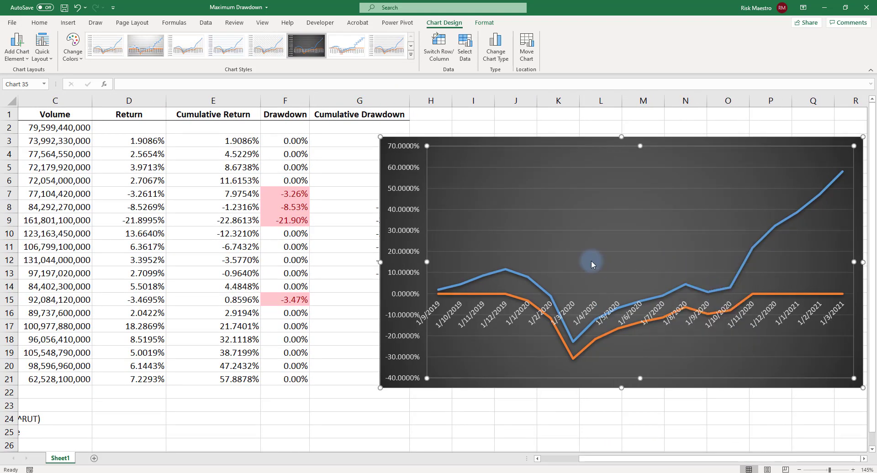
click(455, 144)
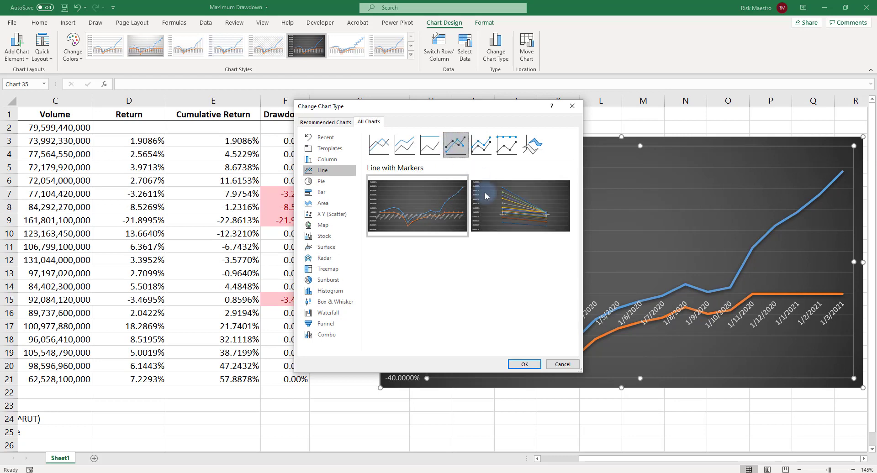
click(525, 364)
- Enlarge the chart further and stretch it taller upward
click(639, 397)
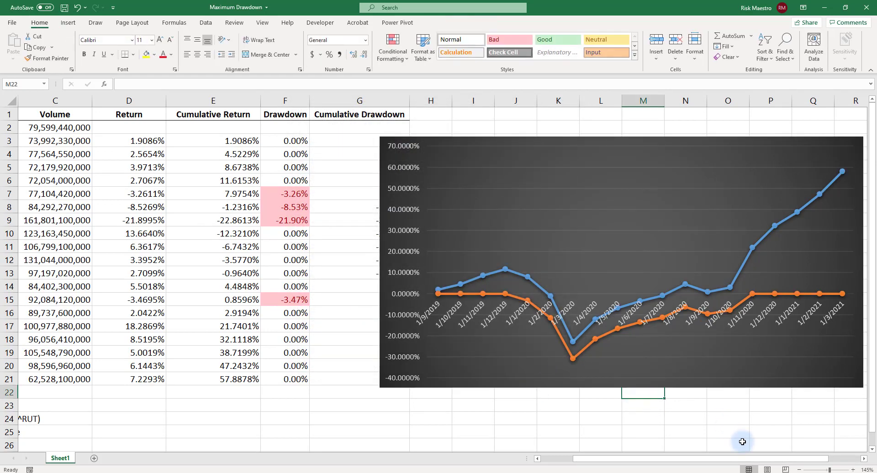
scroll(836, 455, right, 2)
click(689, 376)
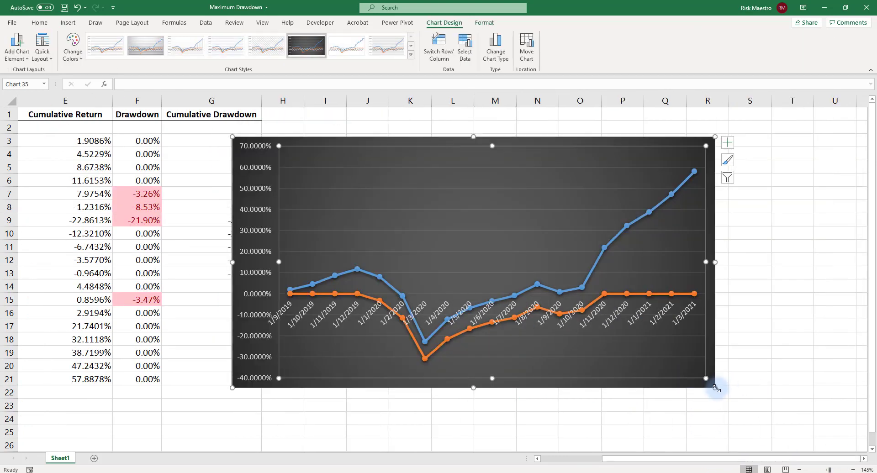
drag(716, 388, 832, 436)
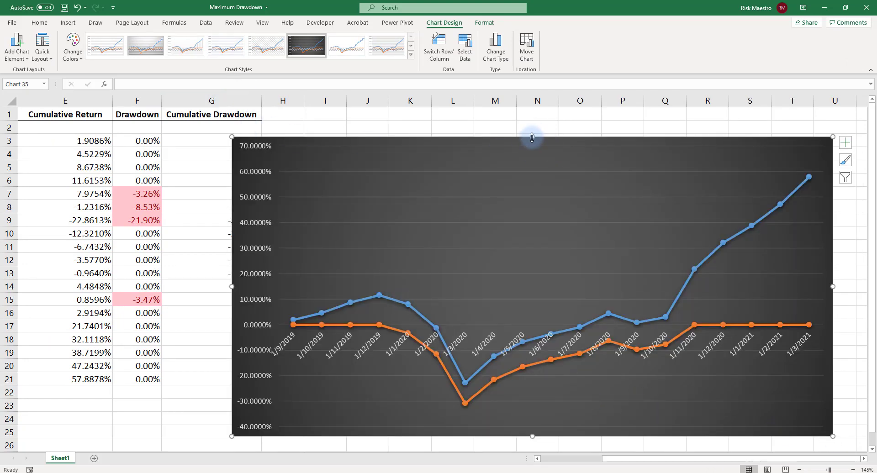
drag(531, 135, 530, 119)
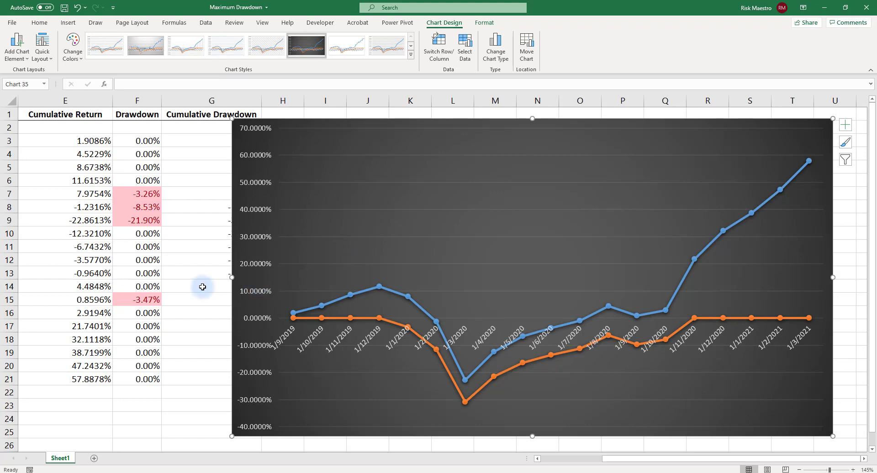
scroll(191, 261, down, 1)
scroll(190, 260, up, 1)
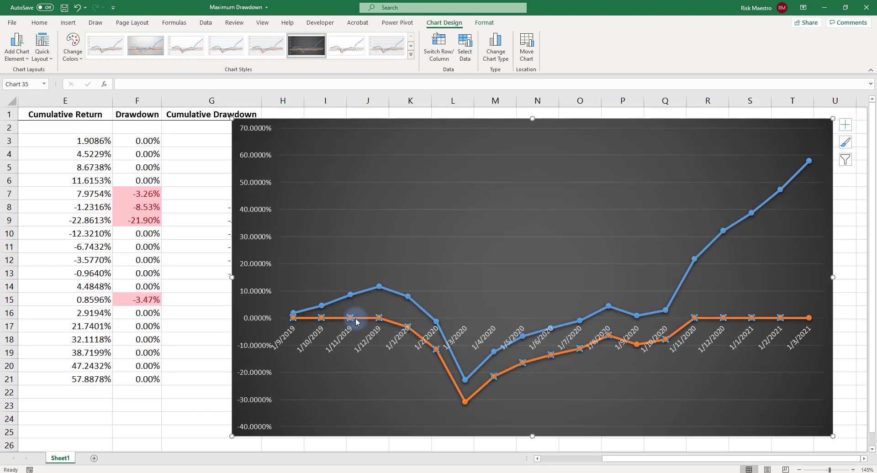
- Add a legend along the bottom of the chart
click(351, 319)
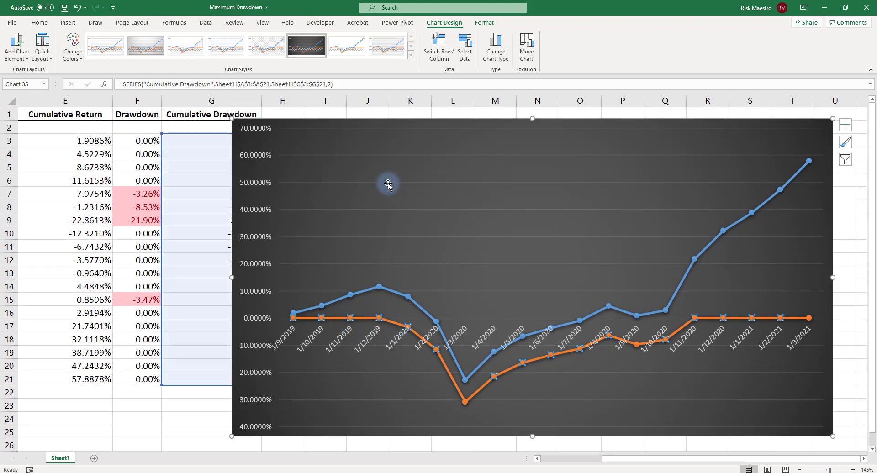
click(17, 48)
mouse_move(41, 163)
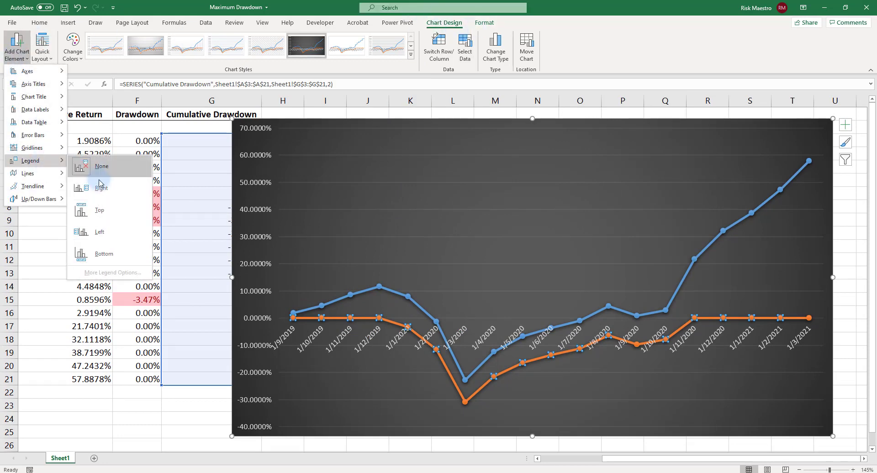
click(120, 249)
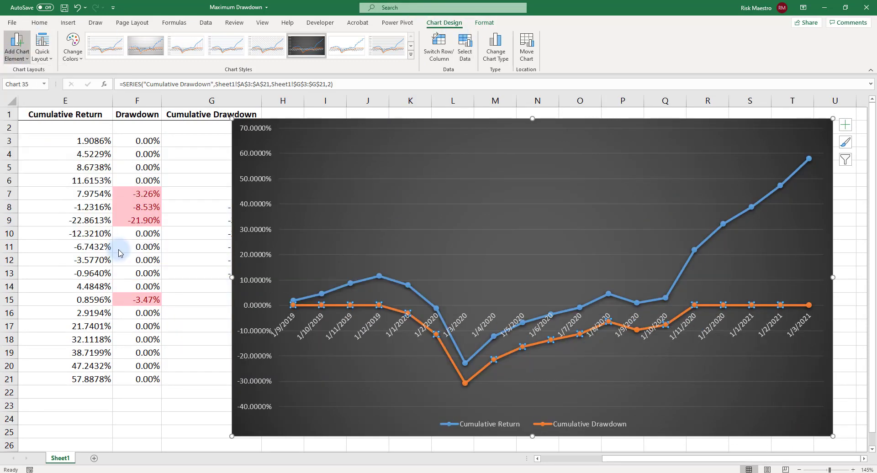
click(569, 446)
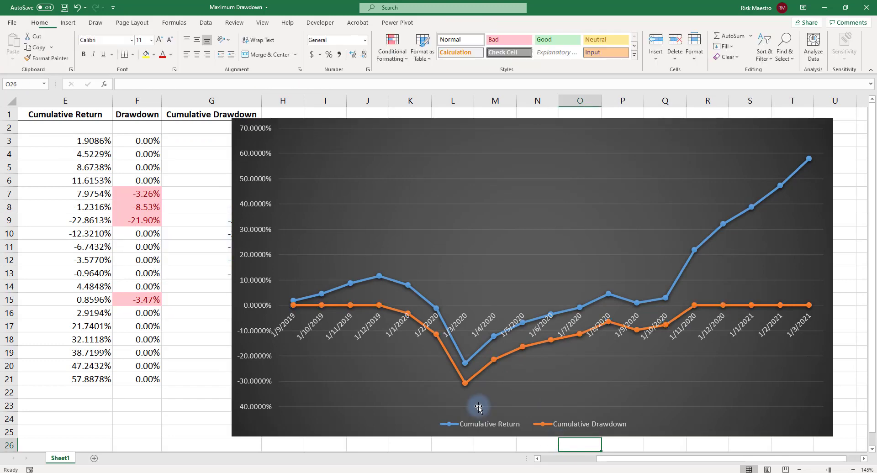
click(408, 315)
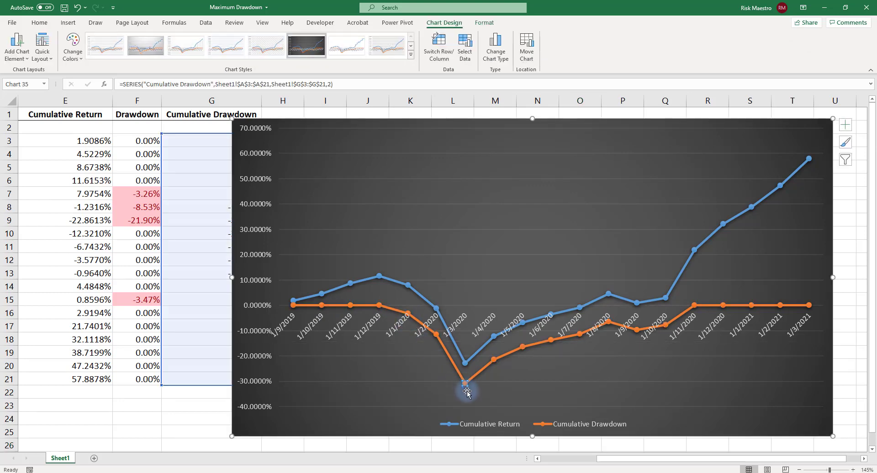
mouse_move(466, 387)
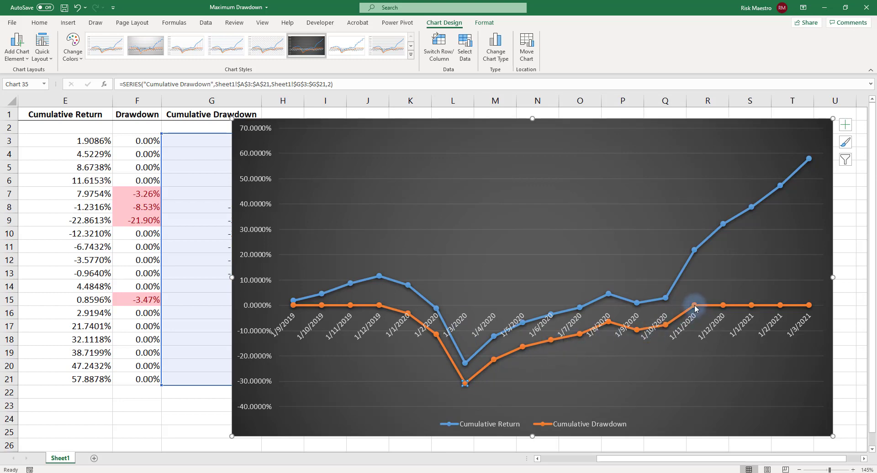
mouse_move(696, 308)
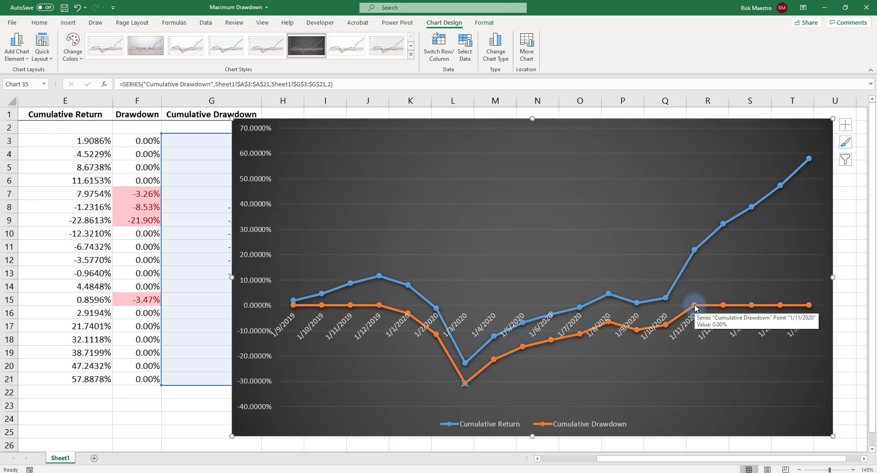
click(130, 323)
- Move the chart right off column G and select D17 to view its return formula
drag(307, 120, 412, 128)
click(154, 327)
key(Left)
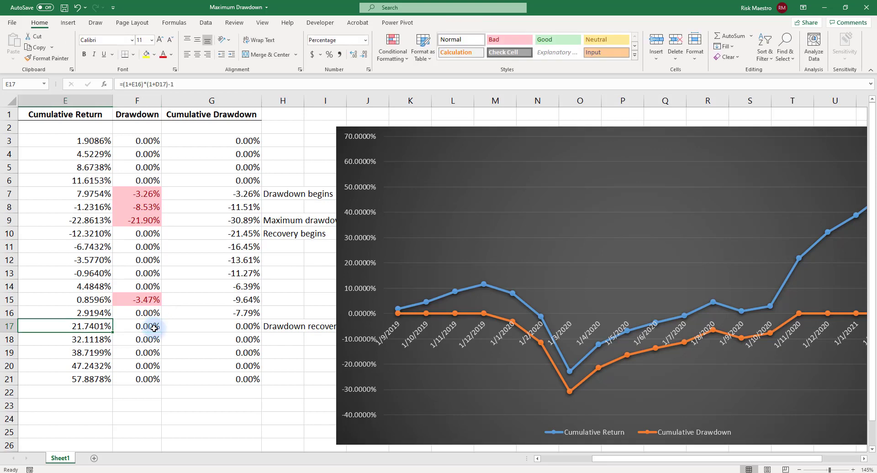
key(Left)
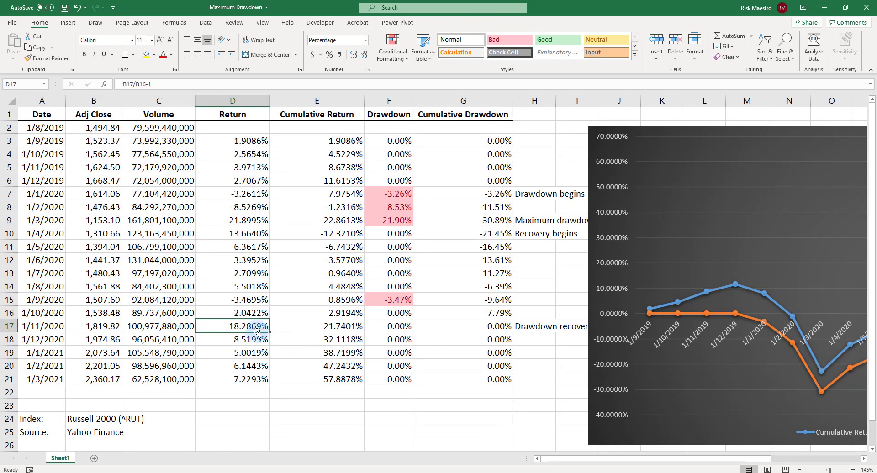
- Inspect the cumulative drawdown formulas in G16 and G17 and the return formula in D17
click(470, 311)
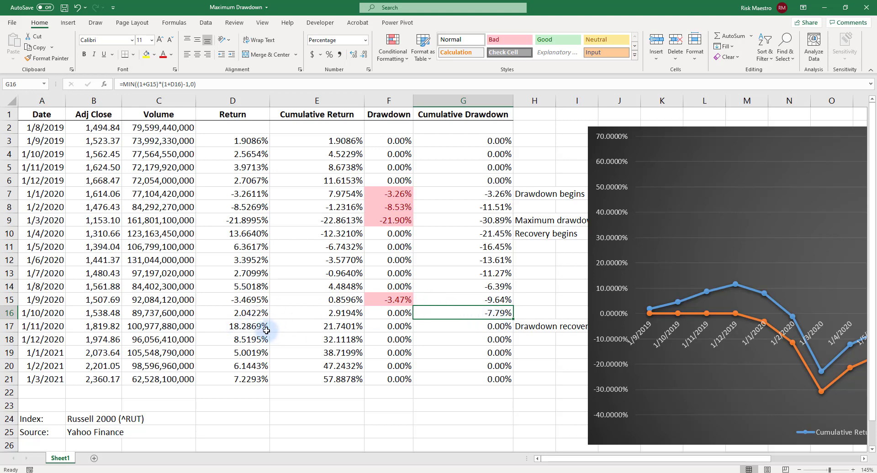
click(249, 328)
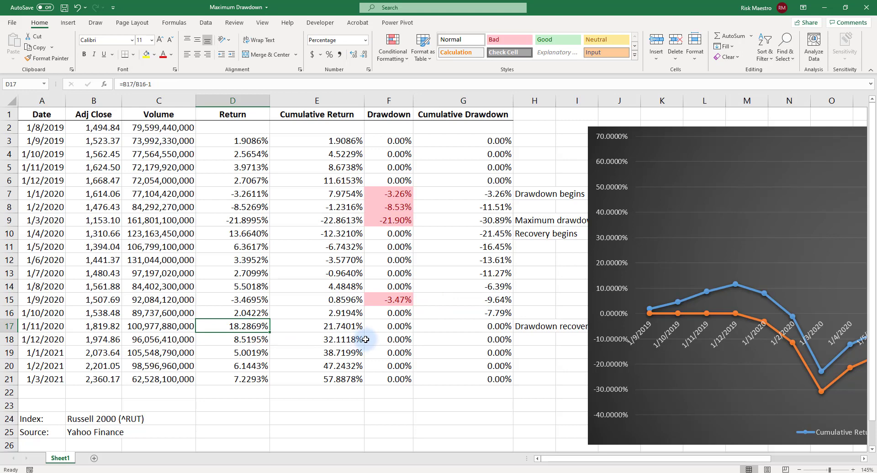
click(474, 314)
click(474, 323)
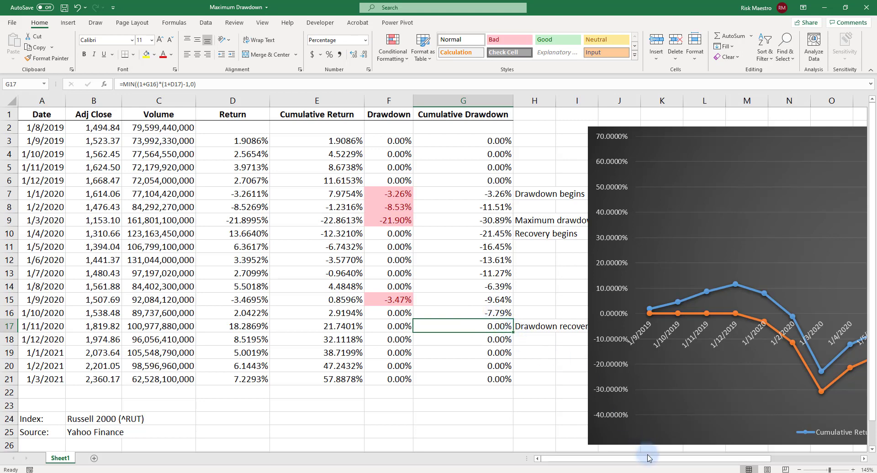
mouse_move(648, 458)
mouse_down()
mouse_move(693, 462)
mouse_move(650, 462)
mouse_up()
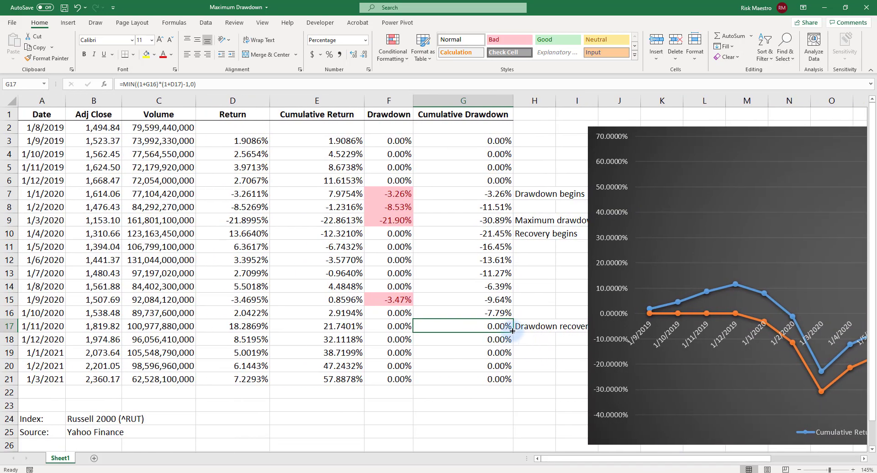
scroll(643, 451, right, 3)
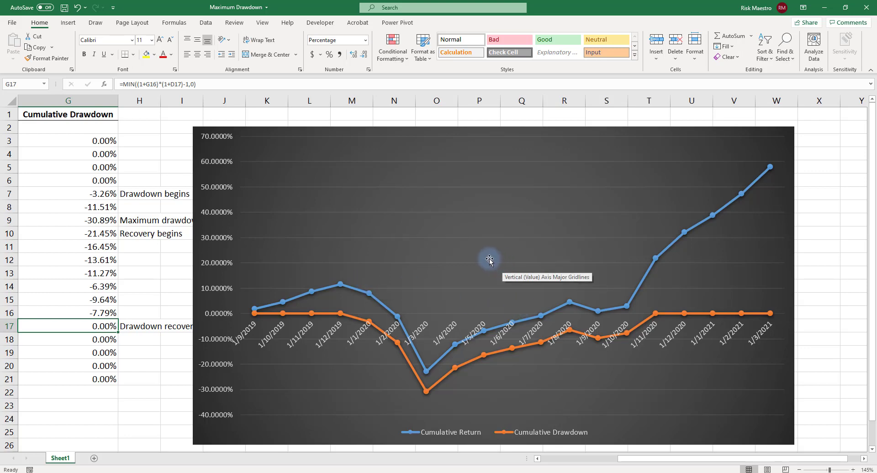
mouse_move(656, 319)
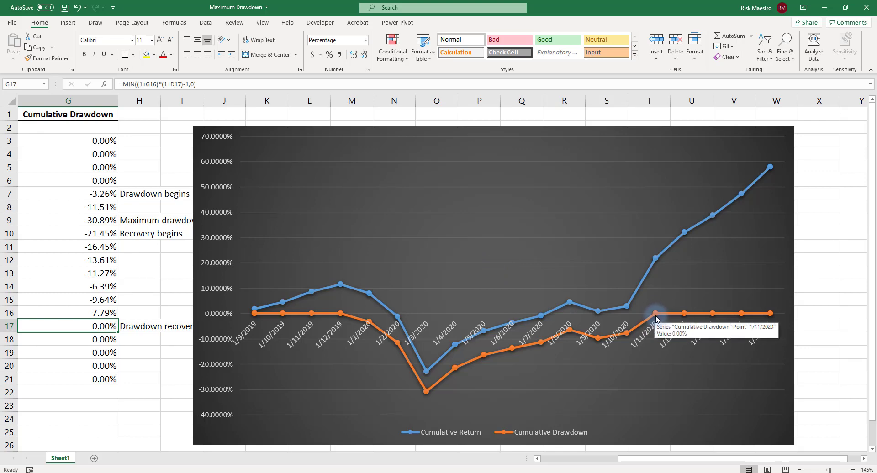
click(370, 324)
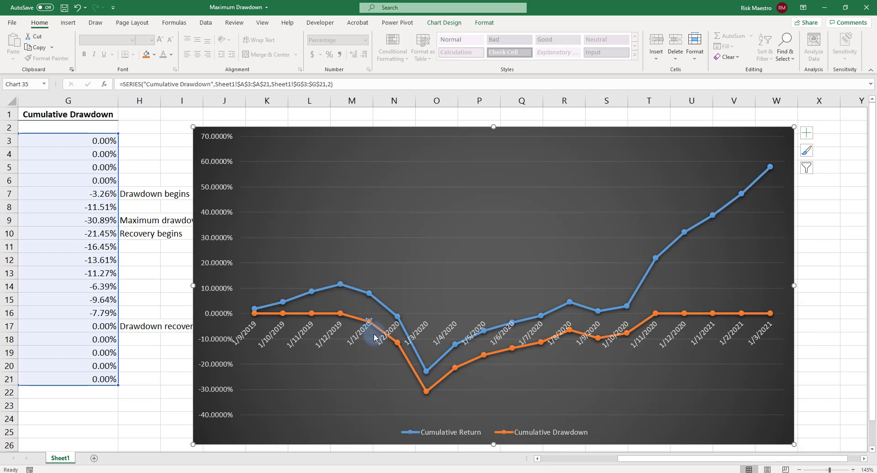
mouse_move(427, 395)
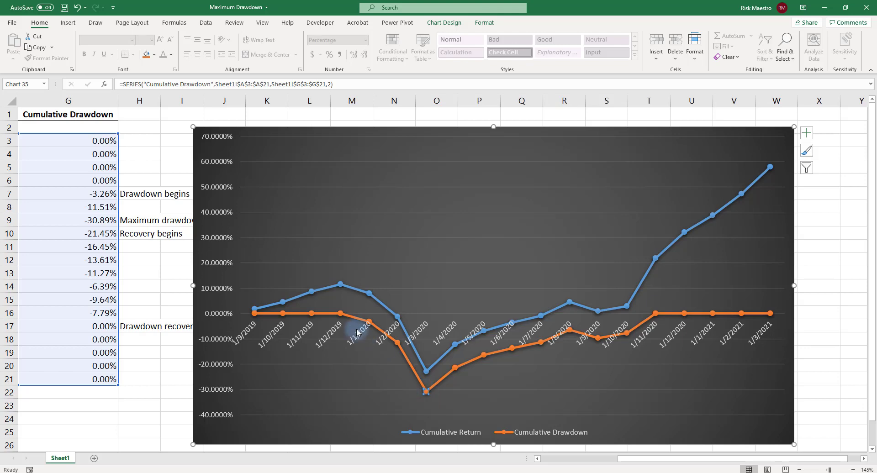
click(371, 330)
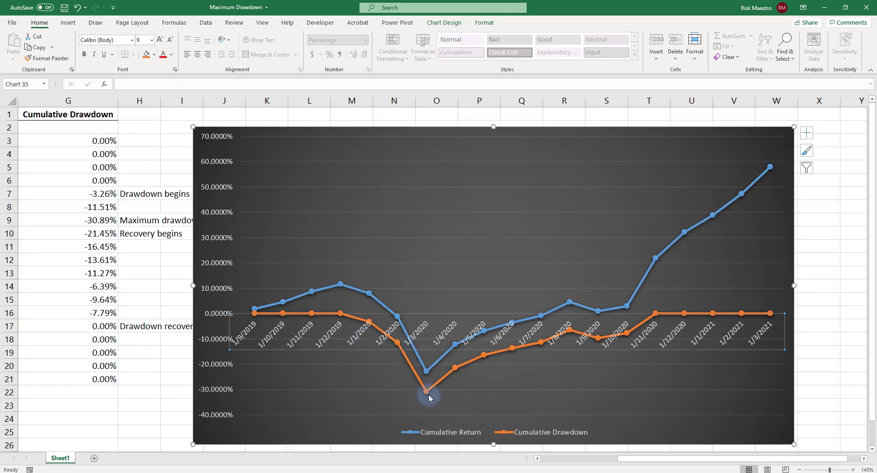
mouse_move(430, 397)
click(428, 393)
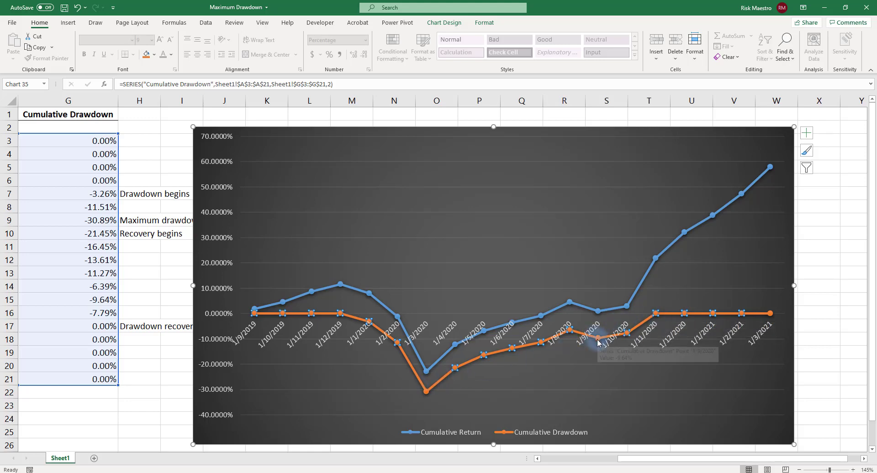
click(835, 278)
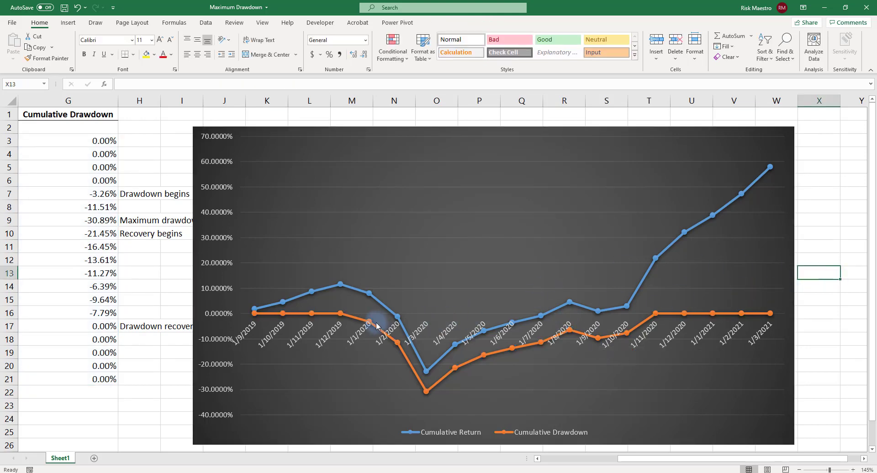
mouse_move(659, 311)
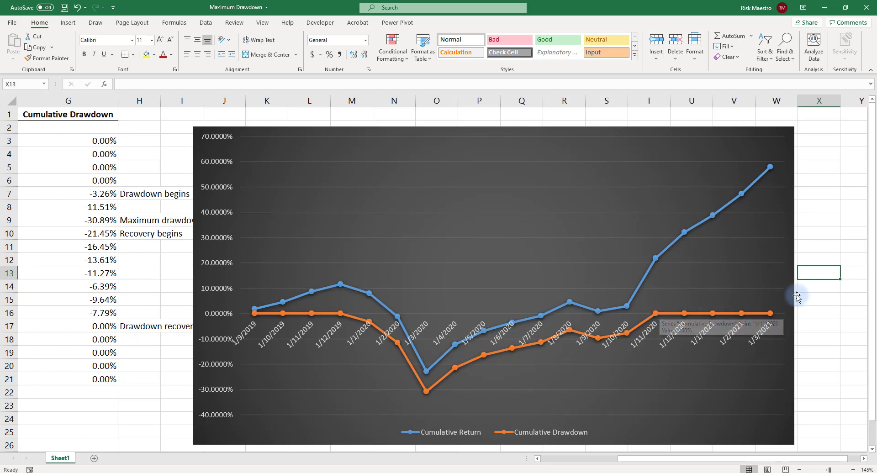
click(816, 288)
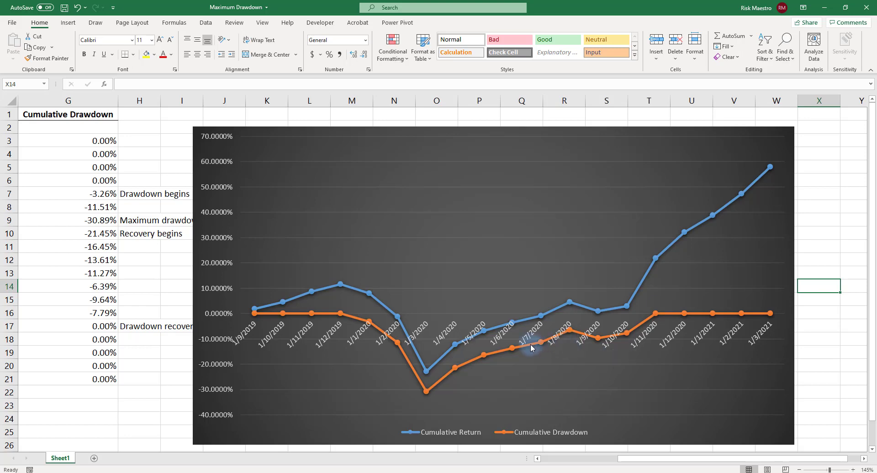
mouse_move(491, 351)
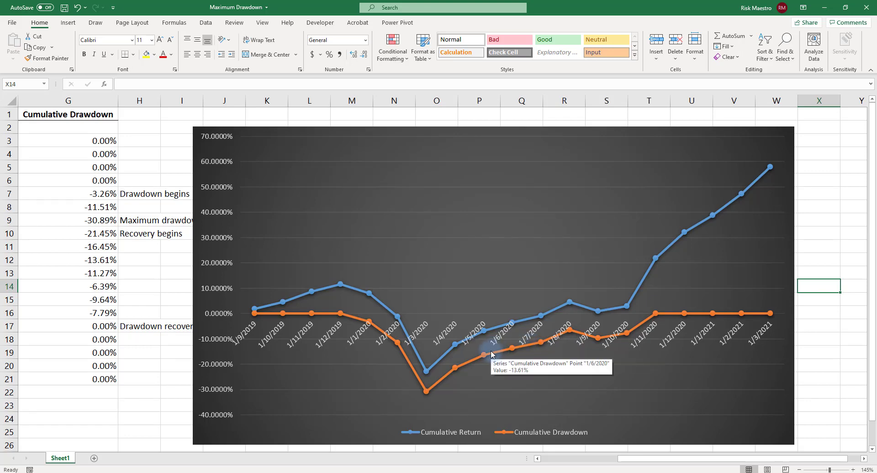